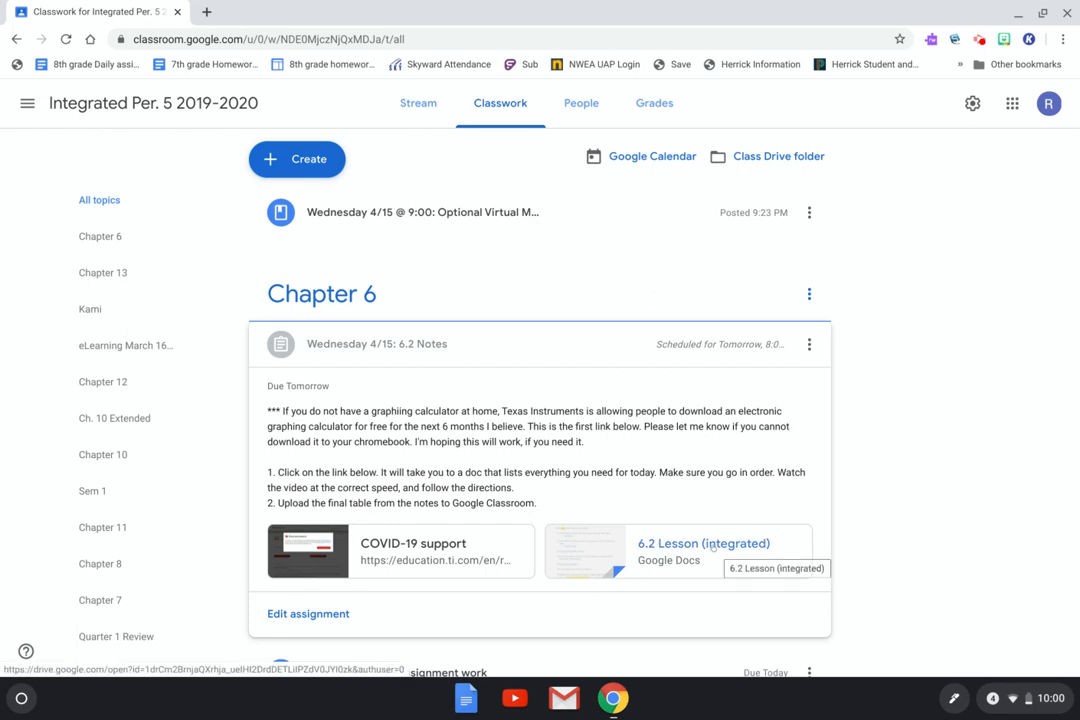
Open the 6.2 Lesson (integrated) document from the 6.2 Notes assignment and follow its Data for Example 4 link to the spreadsheet
click(713, 545)
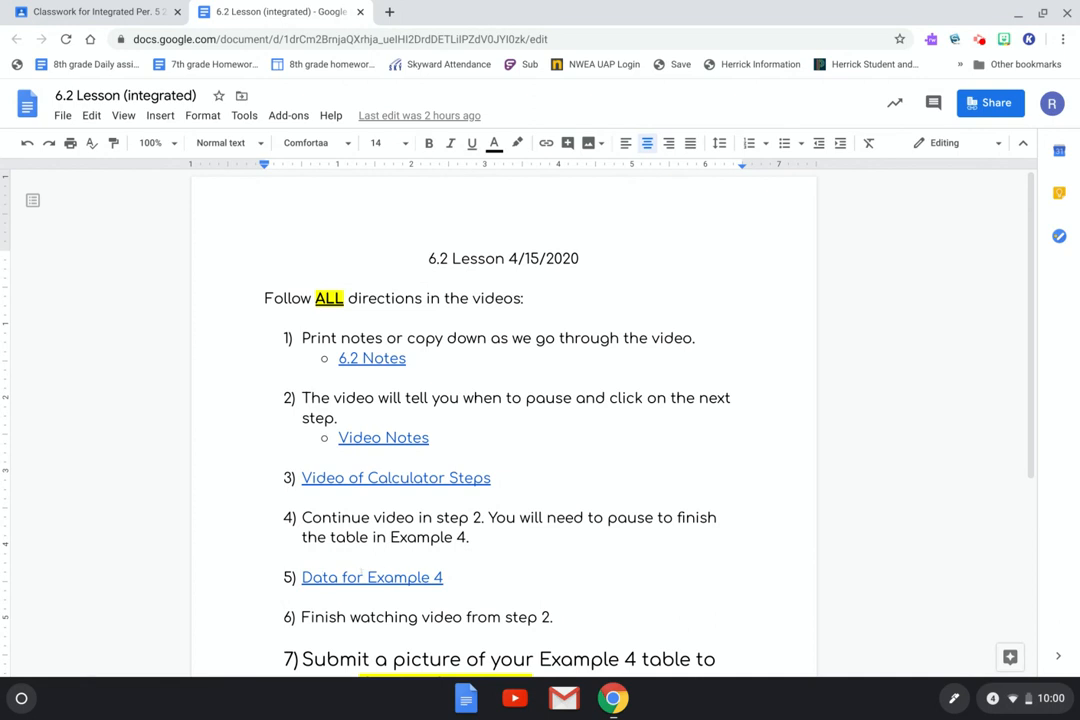
click(384, 577)
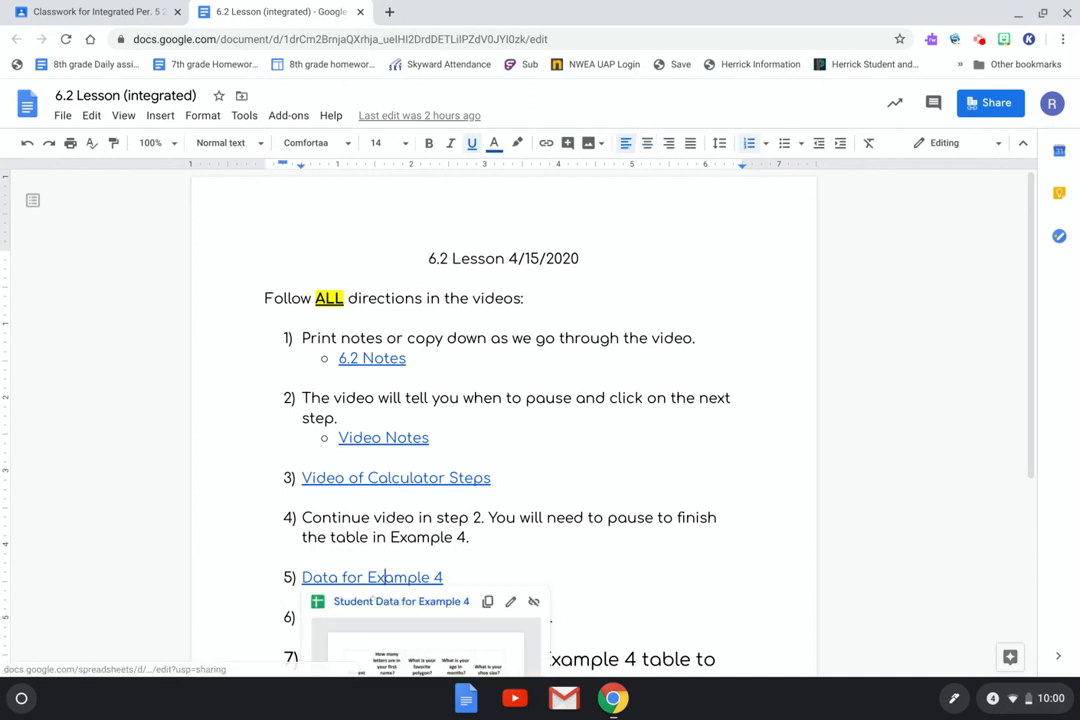
click(372, 597)
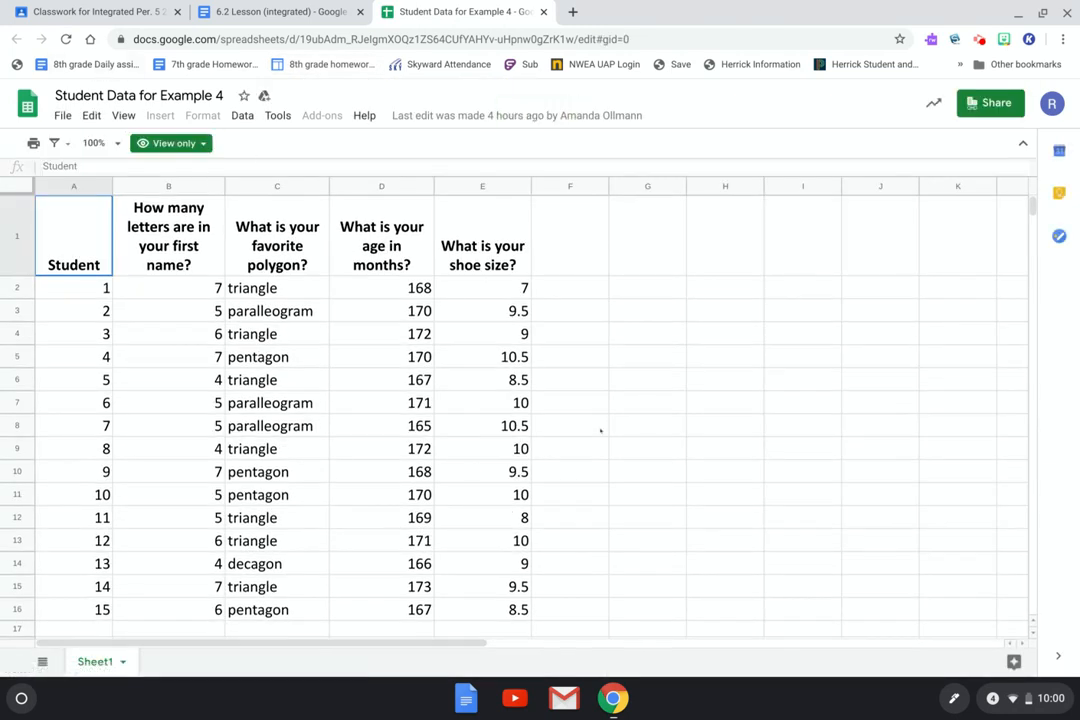
Make a copy of the spreadsheet in My Drive, removing "Copy of" from its name and adding the surname after "Student Data for Example 4"
click(56, 115)
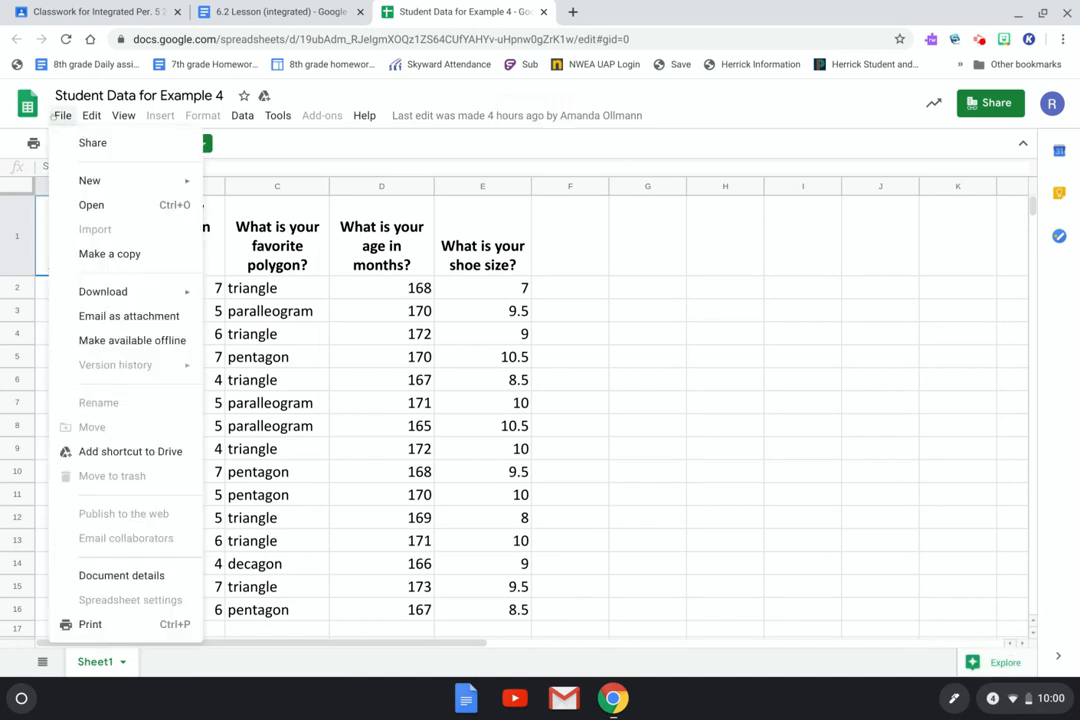
click(109, 253)
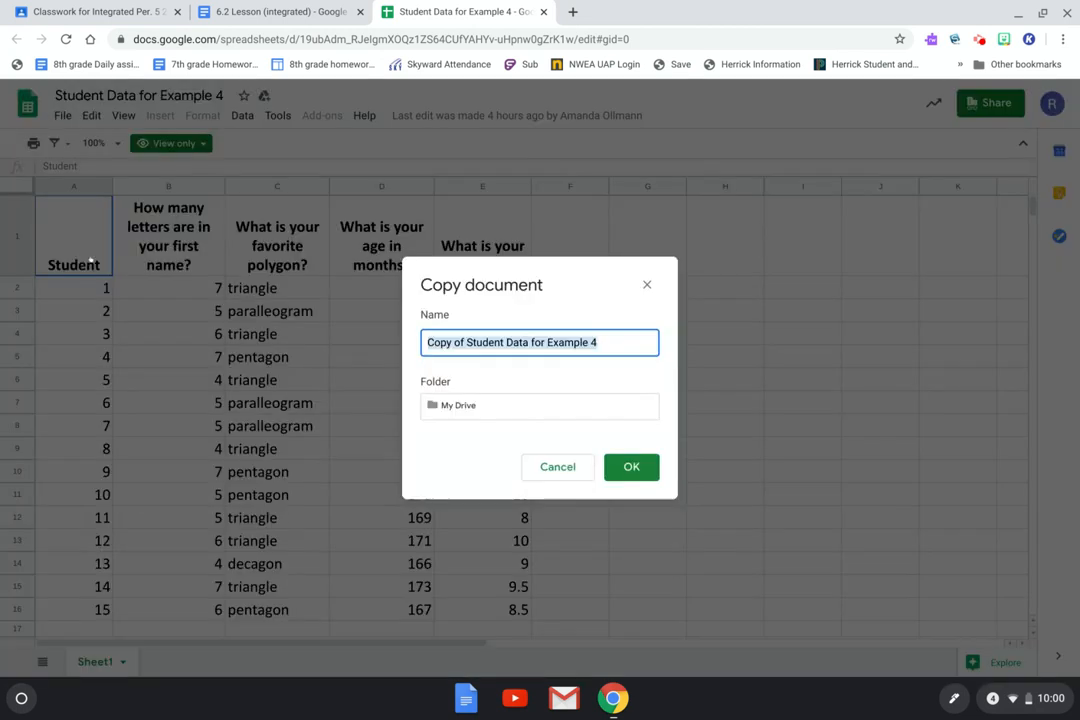
click(484, 342)
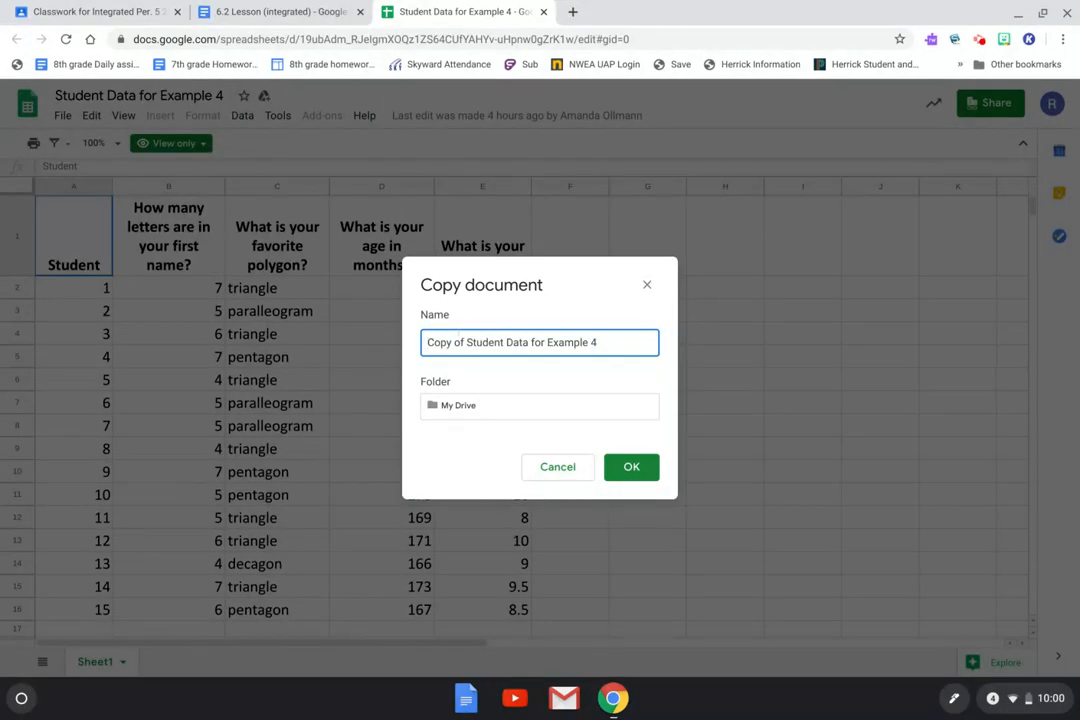
double_click(469, 342)
click(464, 341)
key(BackSpace)
key(BackSpace)
key(BackSpace)
key(BackSpace)
key(BackSpace)
key(BackSpace)
key(BackSpace)
key(BackSpace)
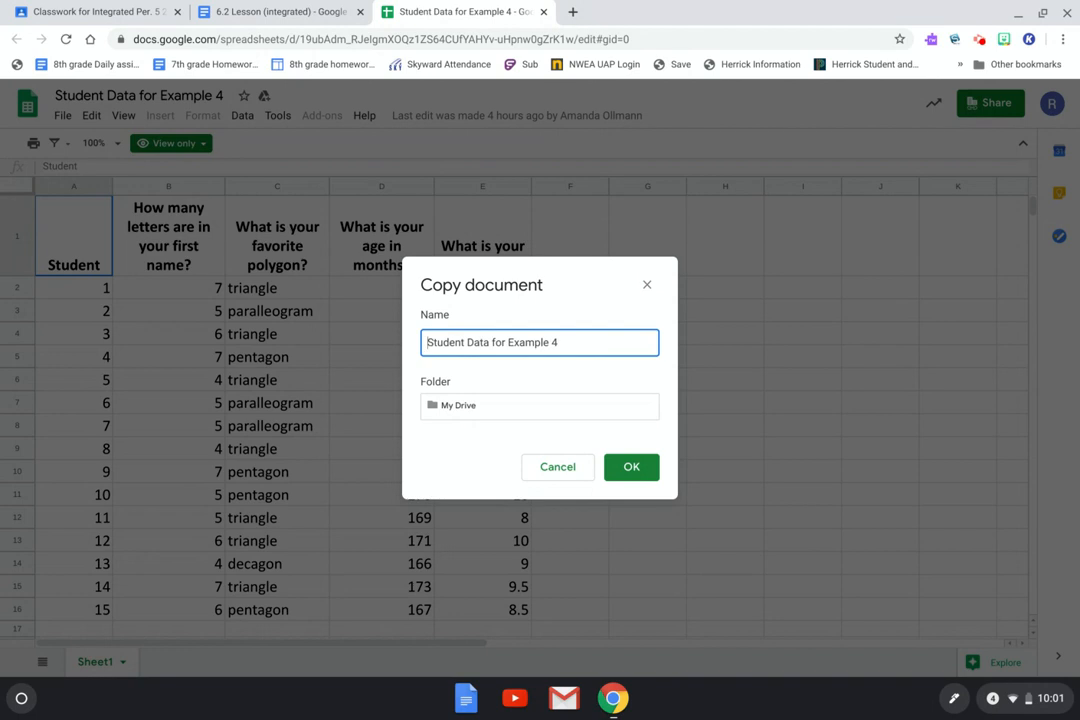
text(Brand)
click(628, 472)
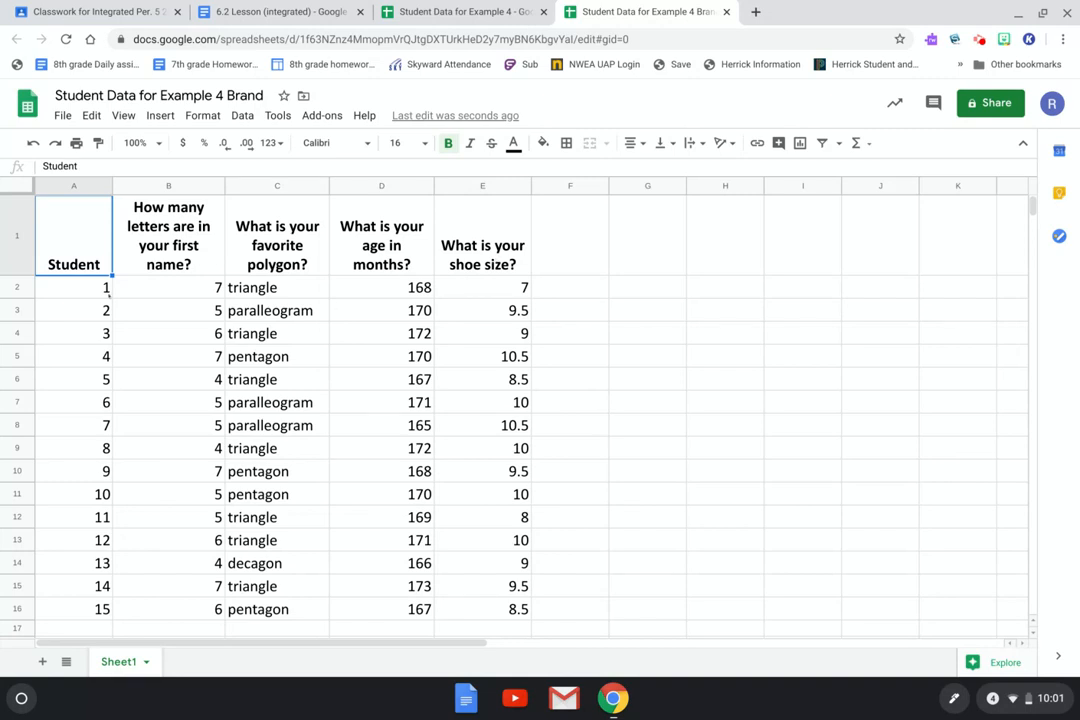
Calculate the average of the first-name letter counts in cell B17 with =average(B2:B16)
scroll(139, 252, down, 3)
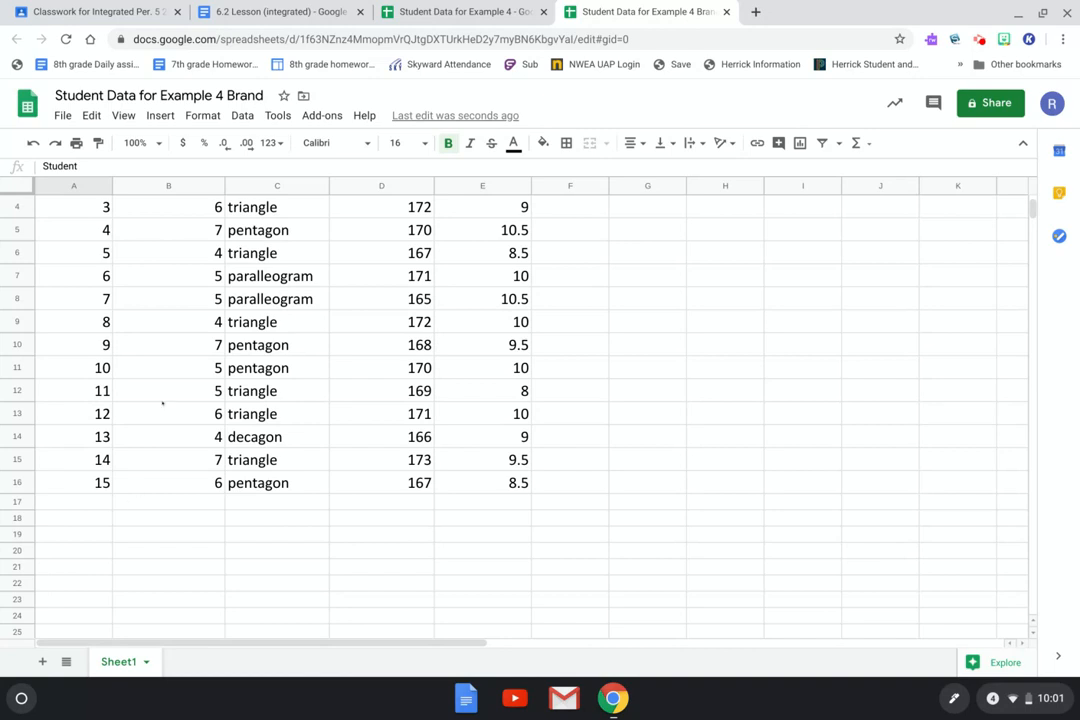
scroll(162, 403, up, 3)
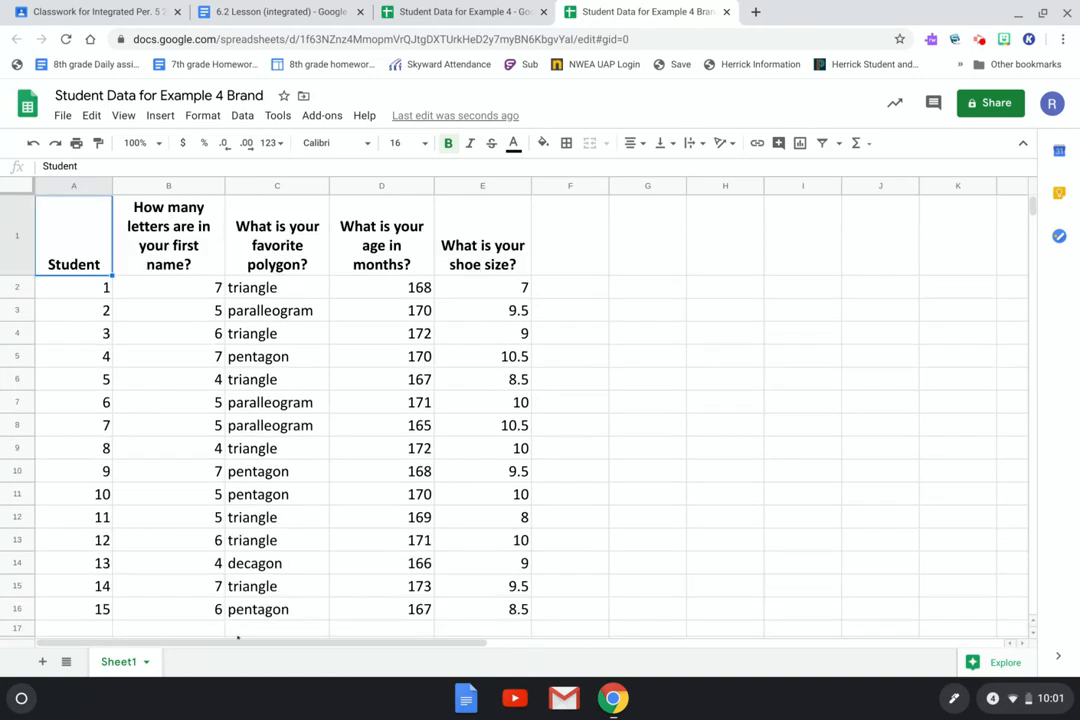
scroll(184, 335, down, 3)
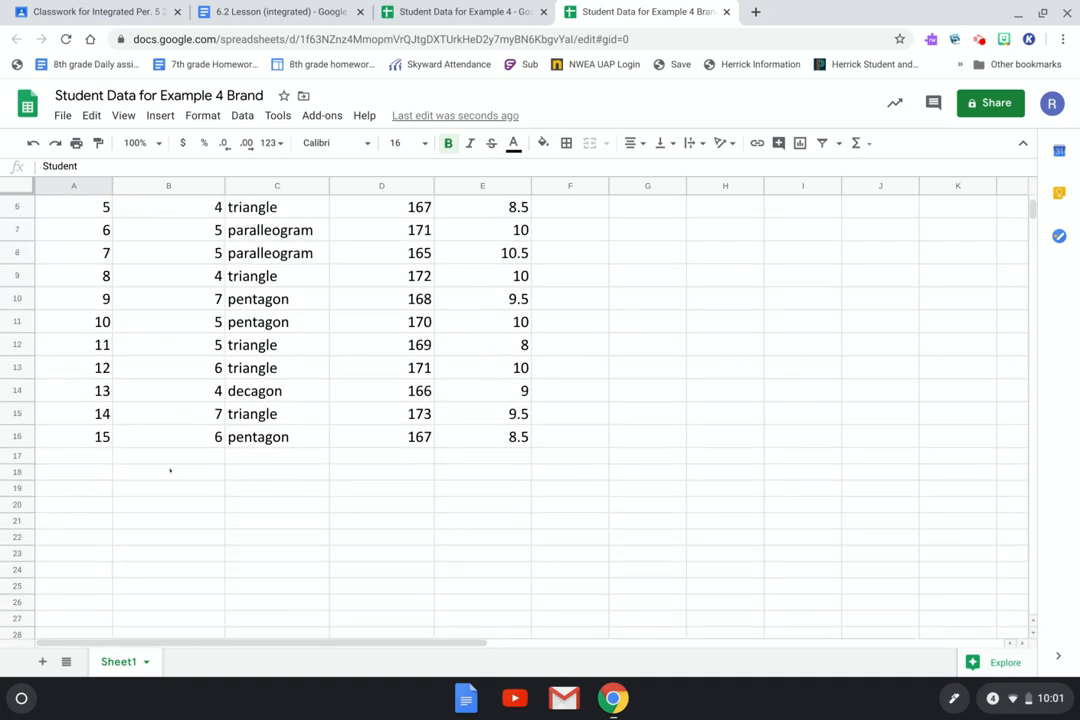
click(173, 457)
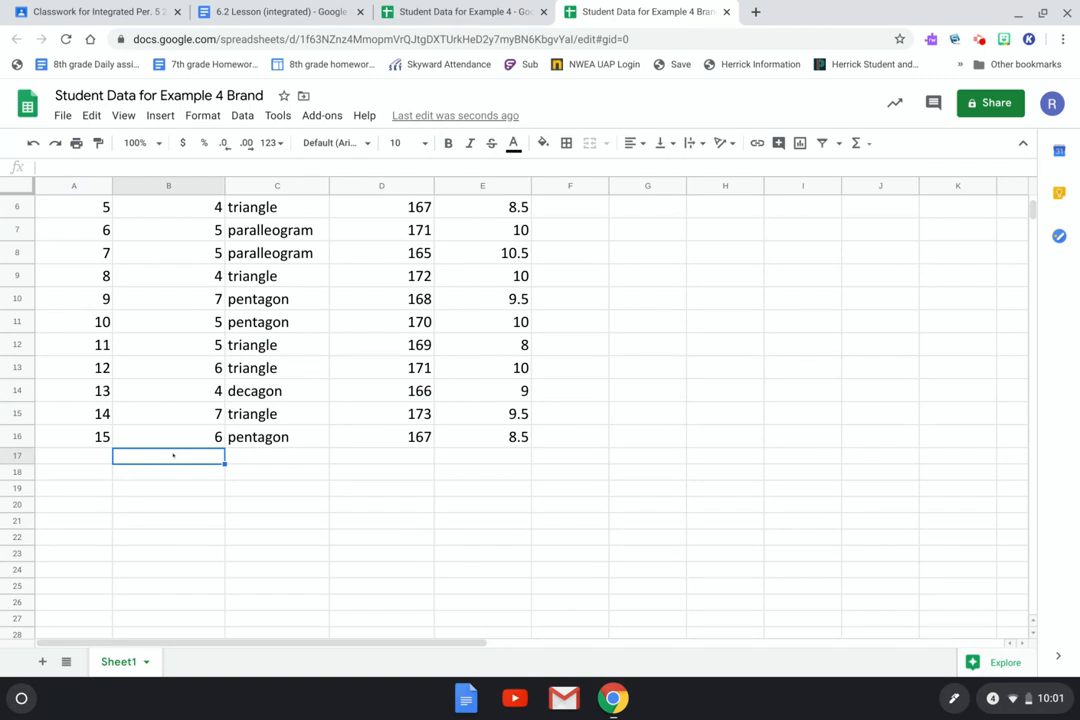
text(=)
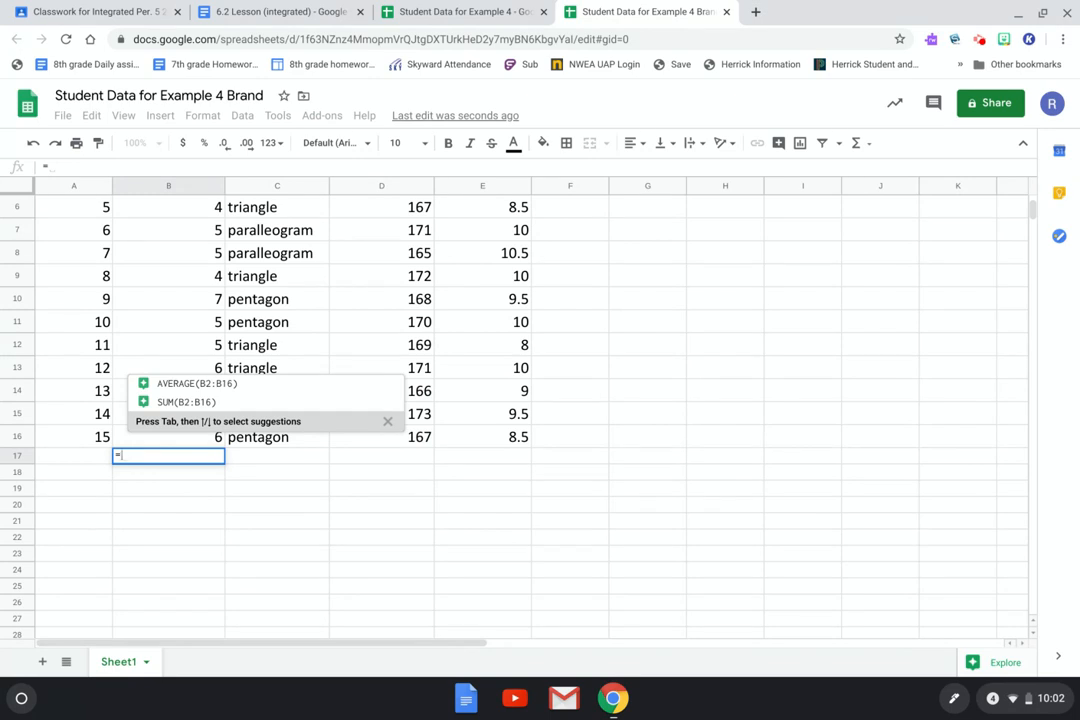
text(av)
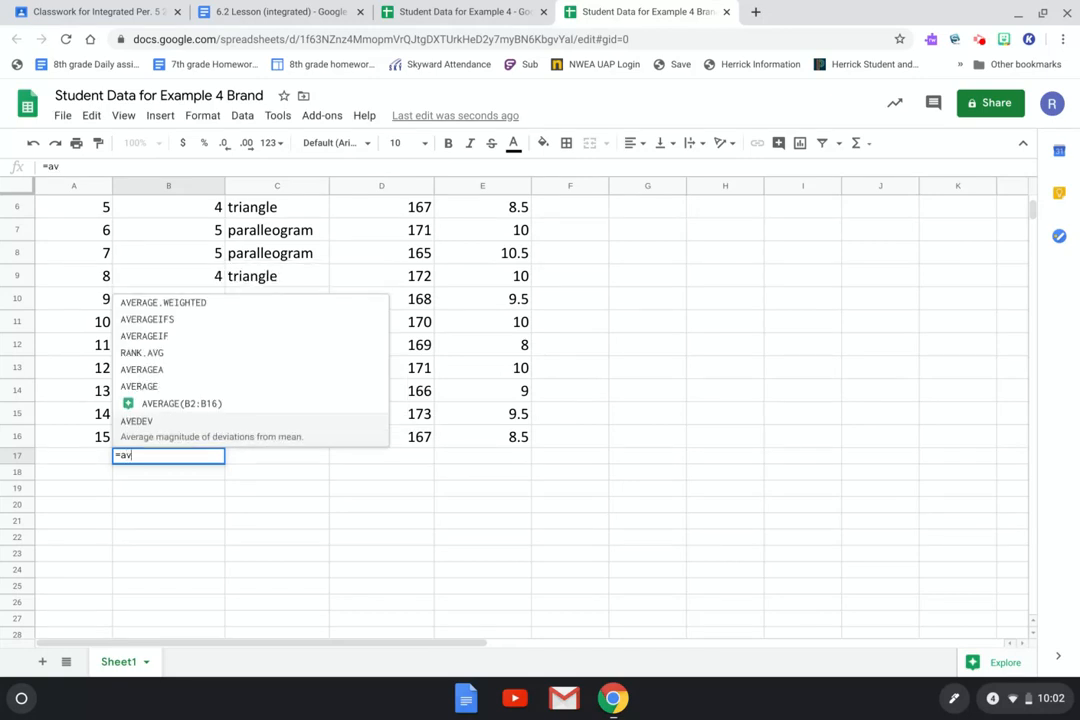
text(erage)
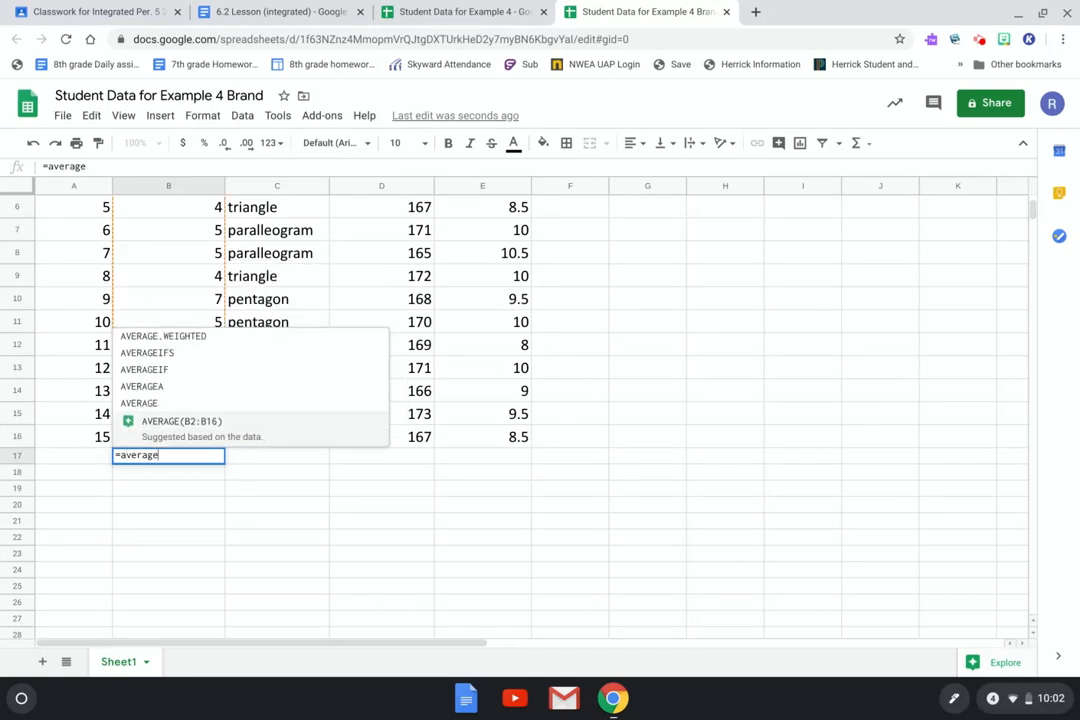
text(()
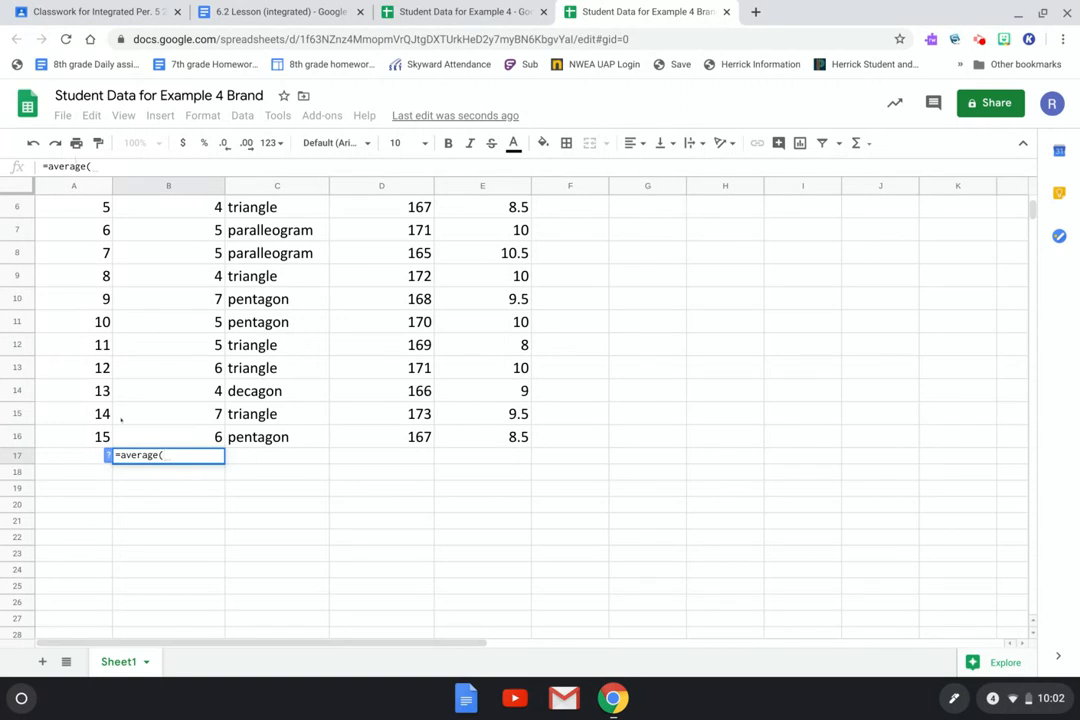
scroll(195, 272, down, 3)
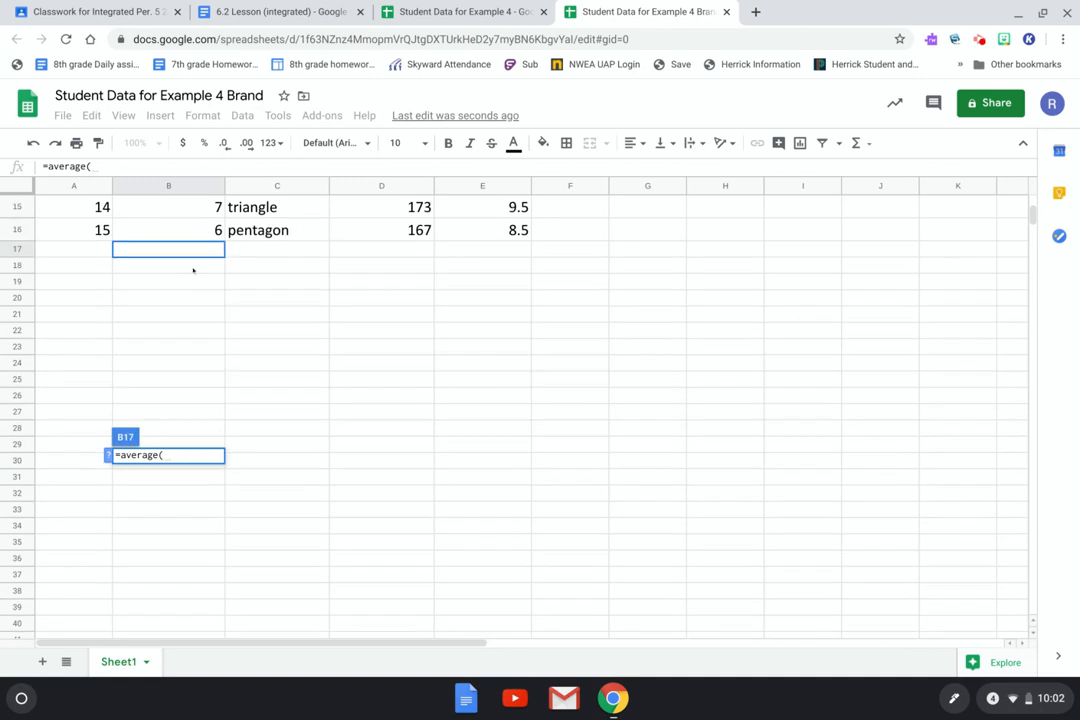
scroll(195, 272, up, 5)
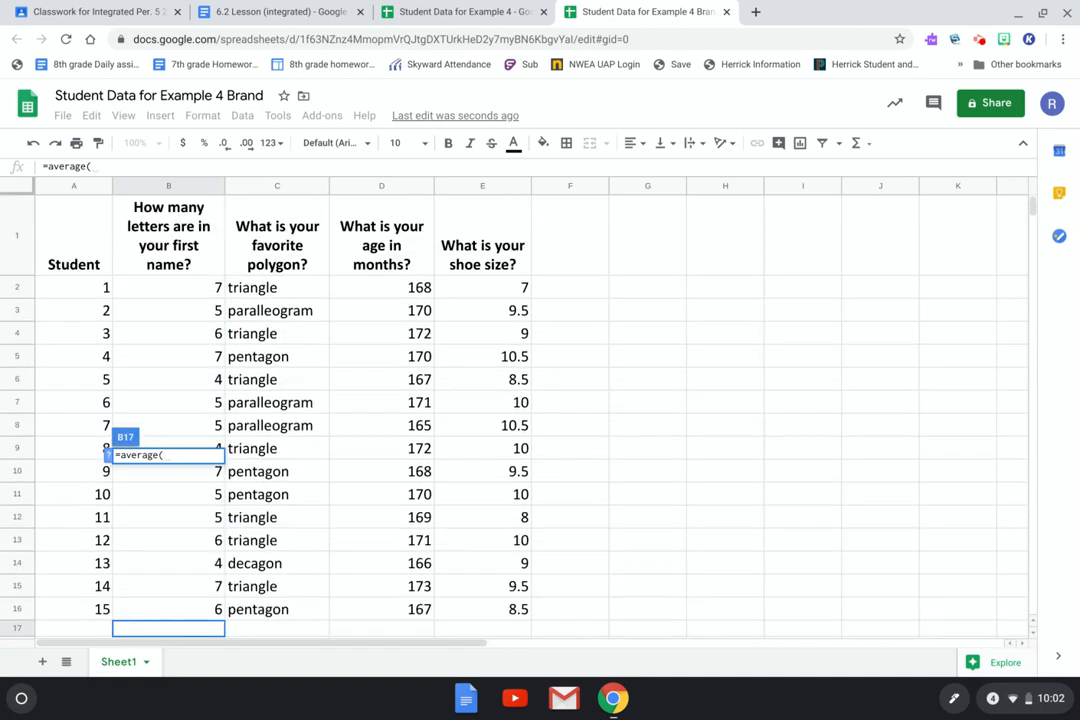
click(195, 287)
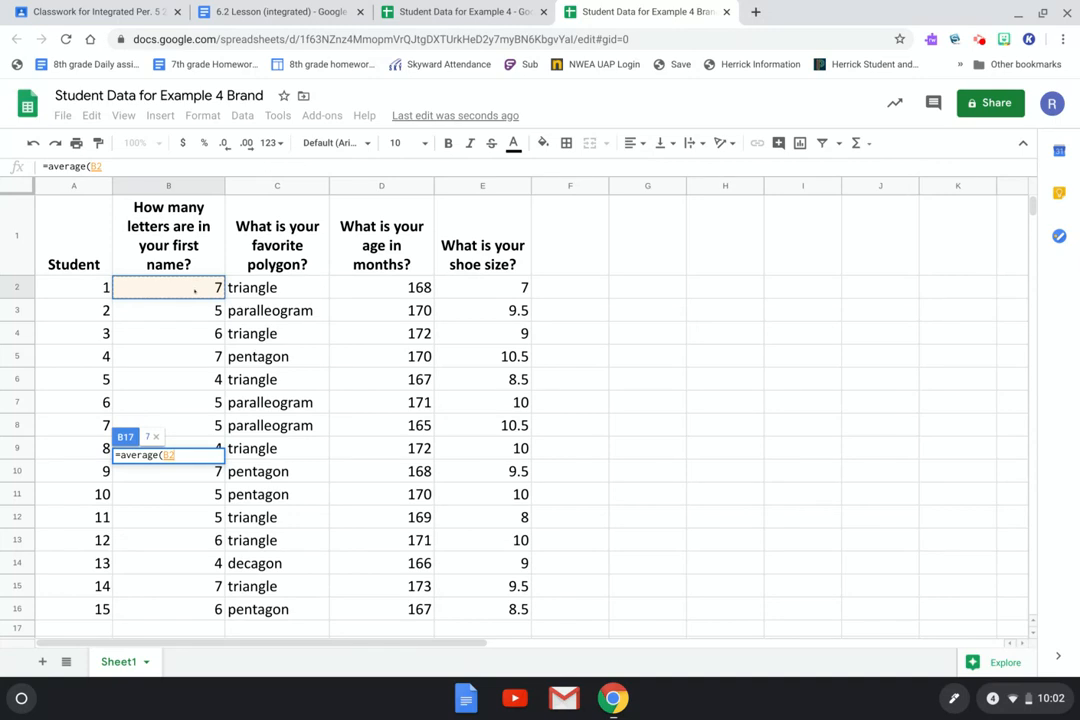
drag(195, 287, 181, 603)
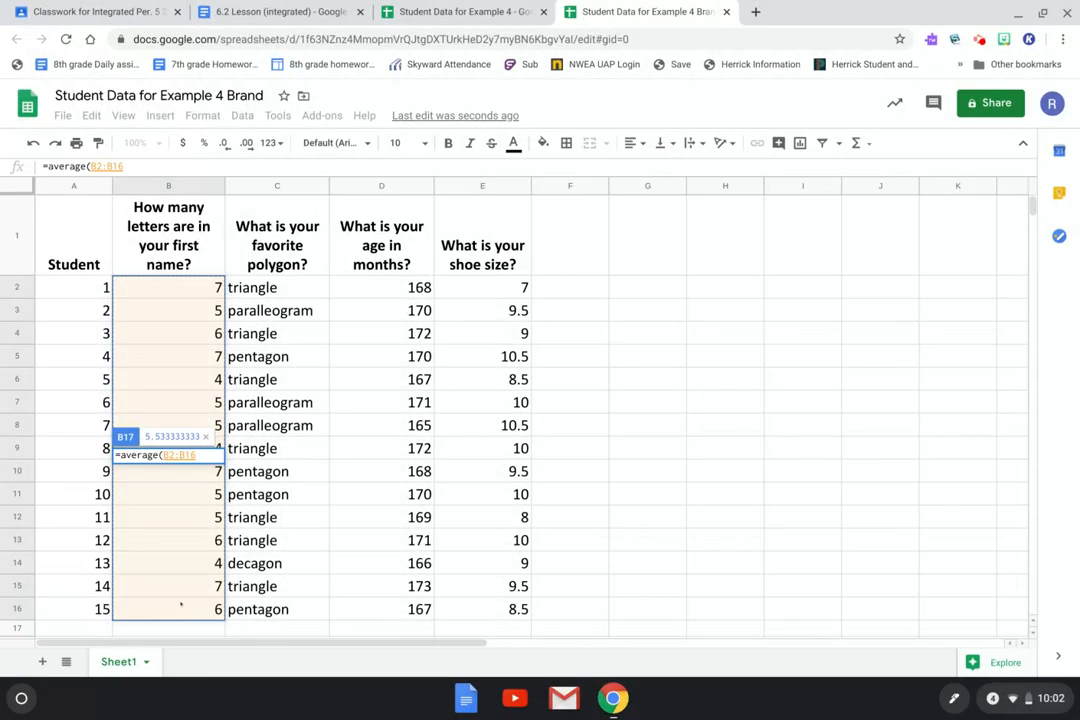
key(Return)
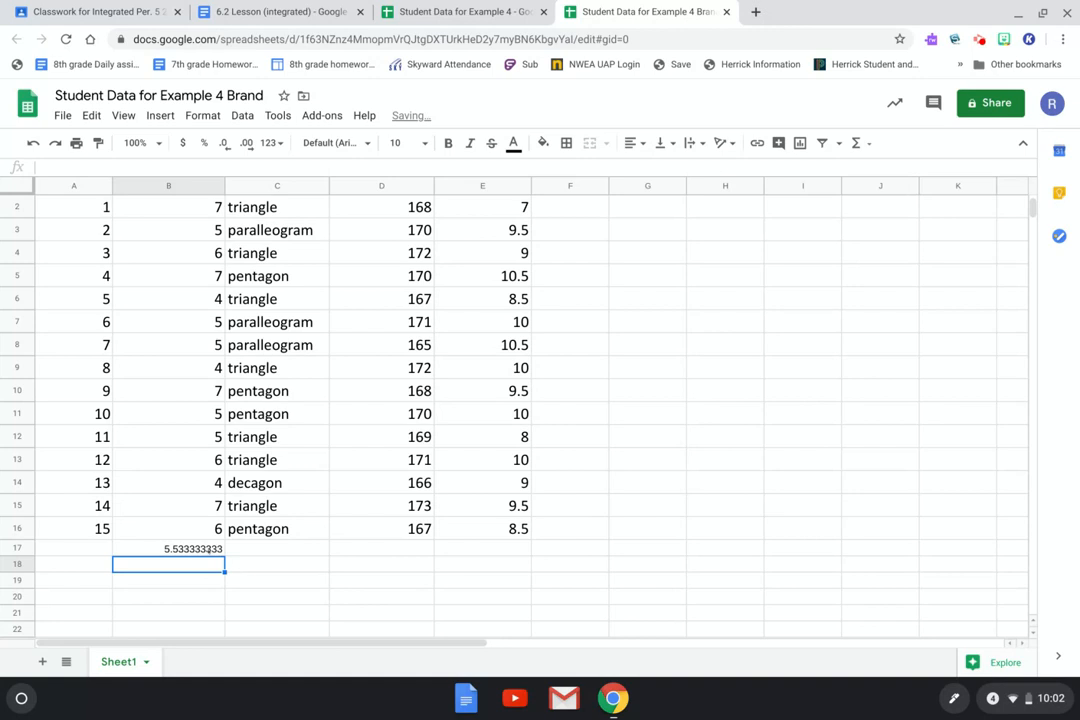
Reduce the average in cell B17 to two decimal places
key(Up)
key(Up)
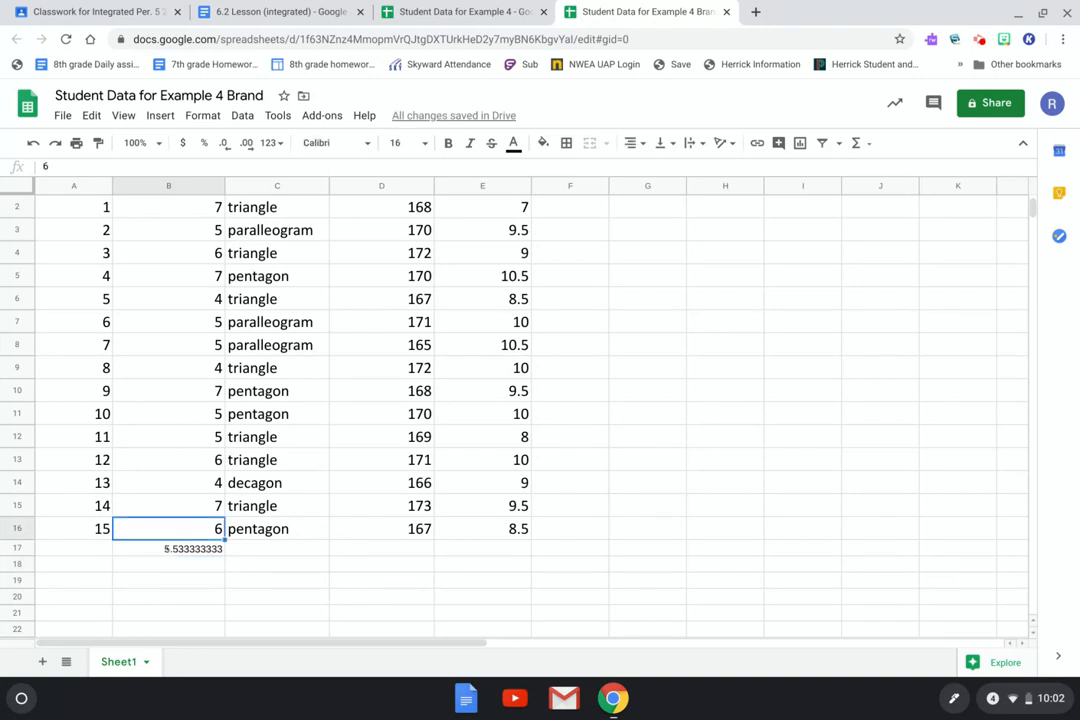
key(Down)
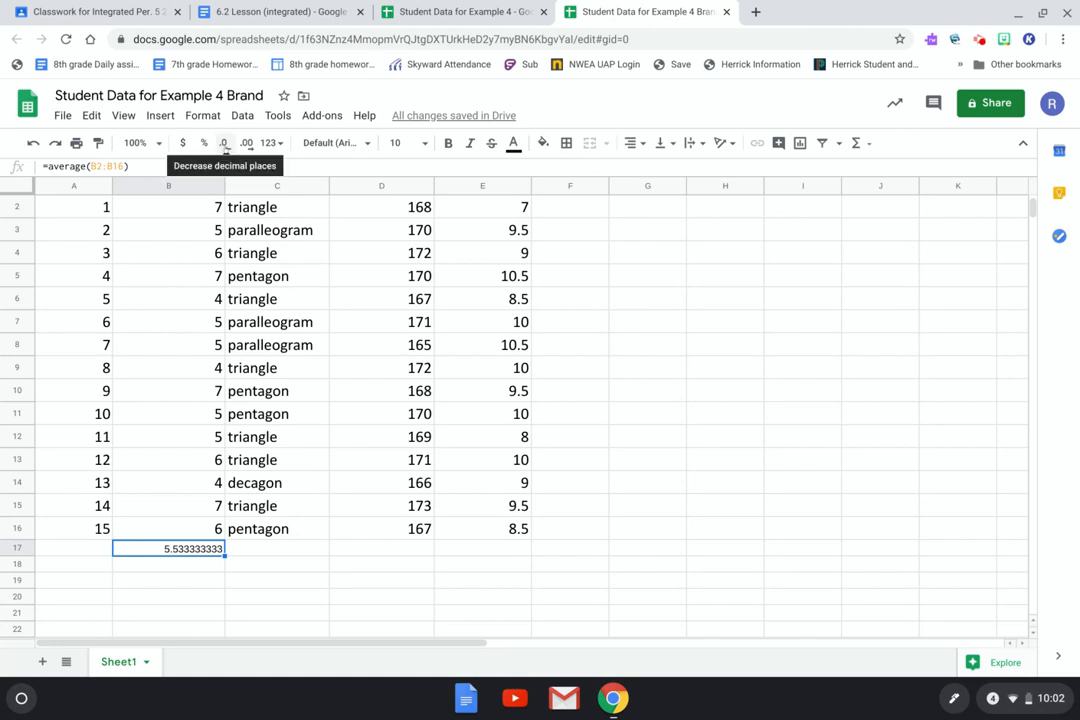
click(224, 144)
click(224, 144)
click(224, 144)
click(224, 144)
click(224, 144)
click(224, 144)
click(224, 144)
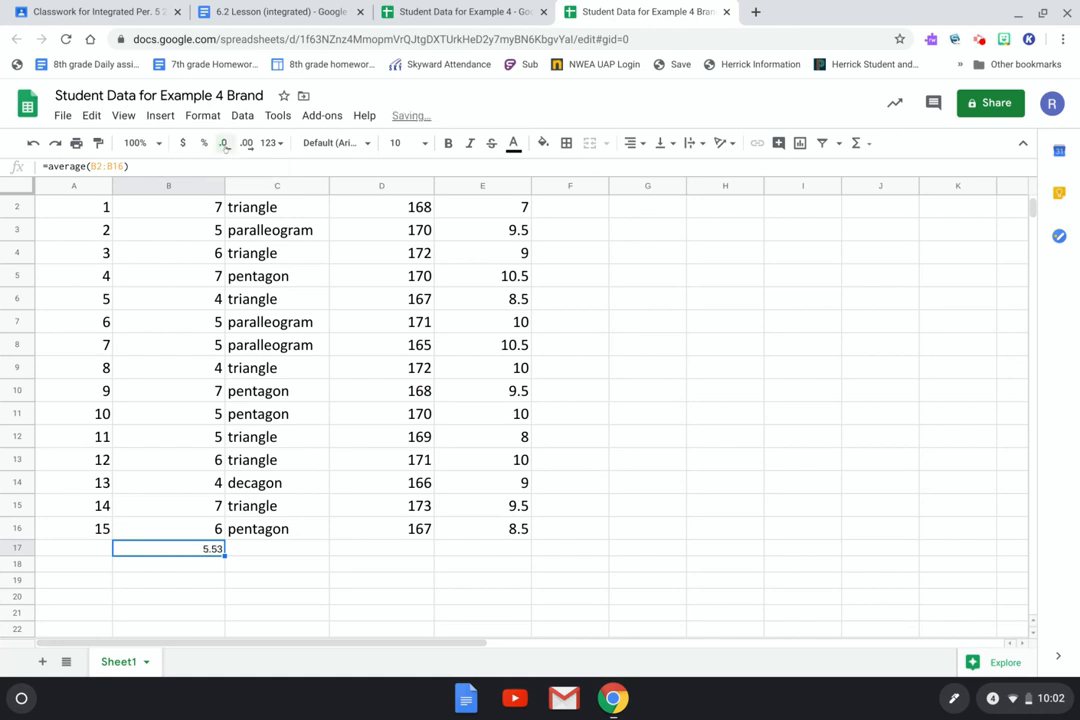
Calculate the median of the first-name letter counts in cell B18 with =Median(B2:B16)
click(175, 563)
text(=)
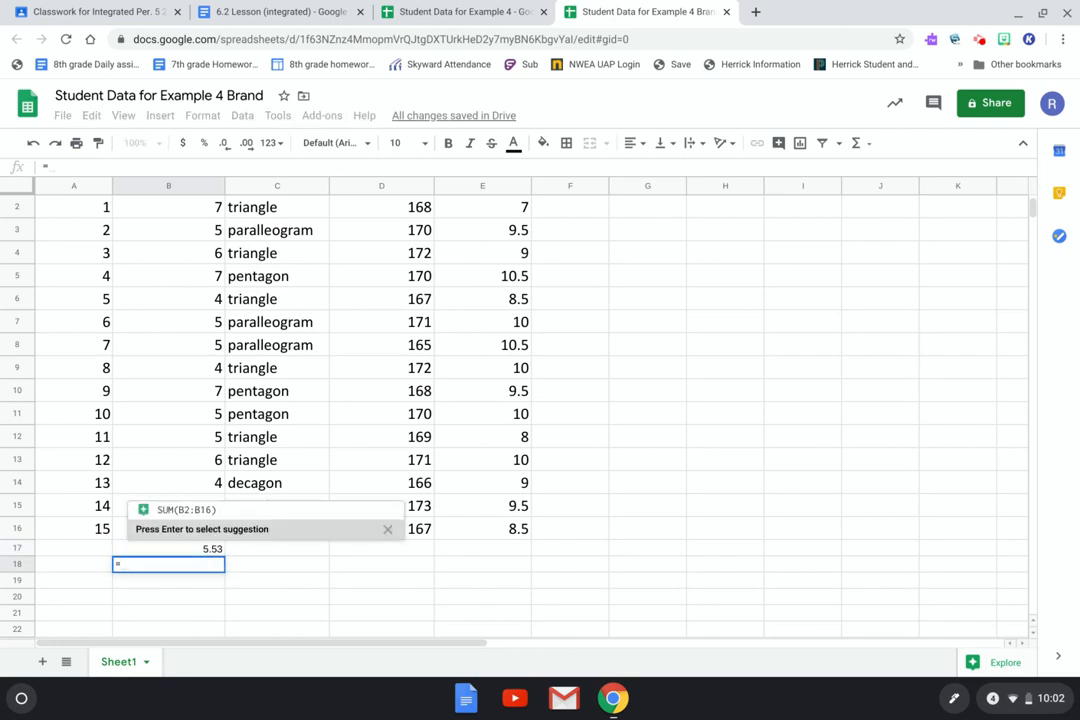
text(Median)
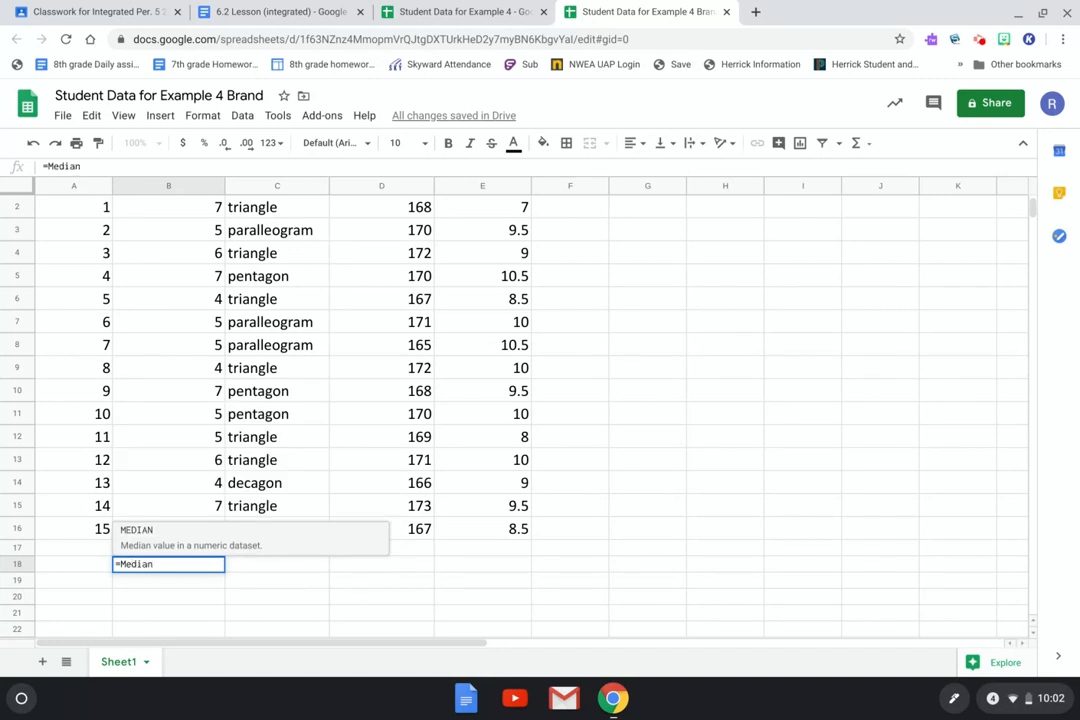
text(()
scroll(203, 278, down, 1)
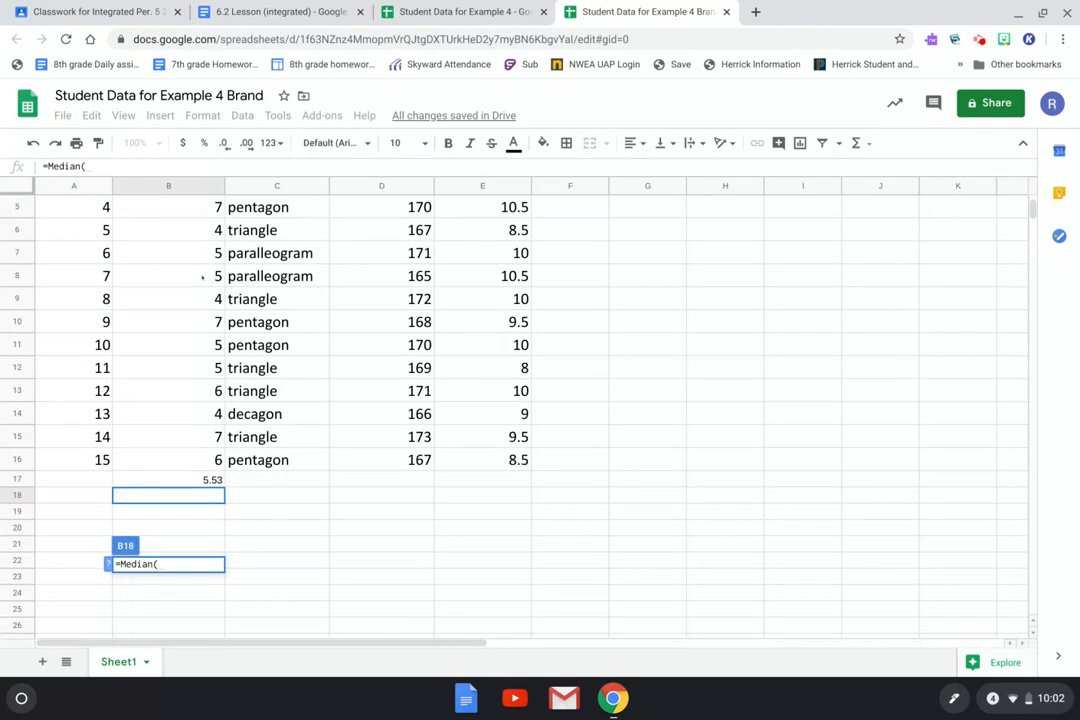
scroll(203, 278, up, 2)
click(201, 284)
drag(190, 322, 159, 607)
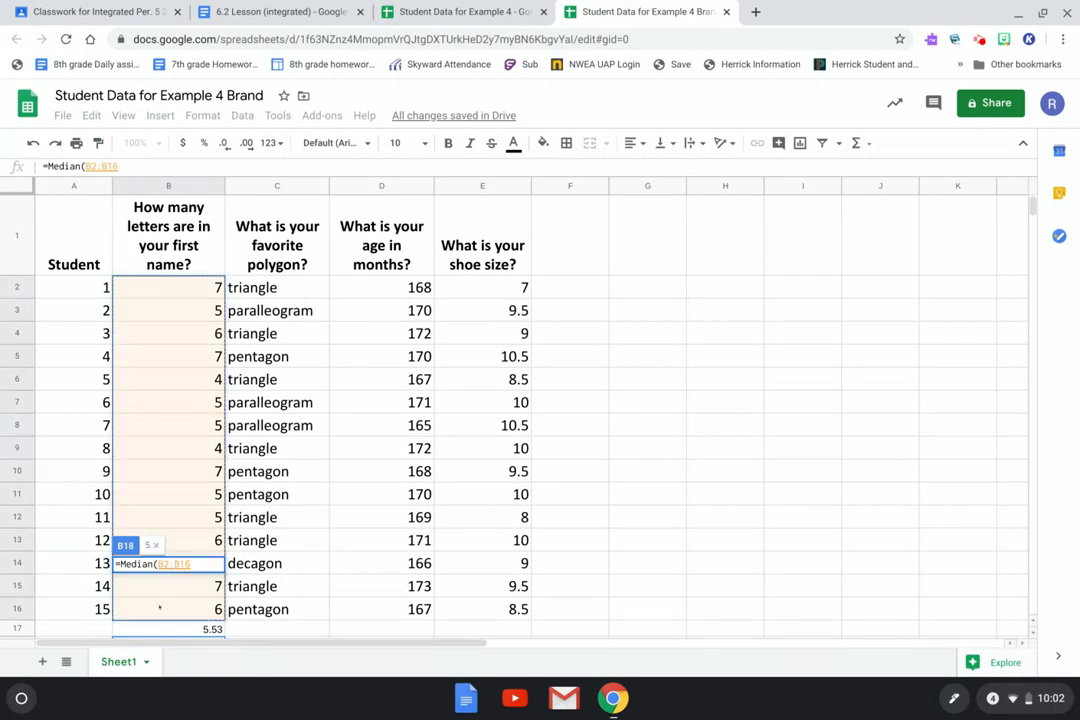
text())
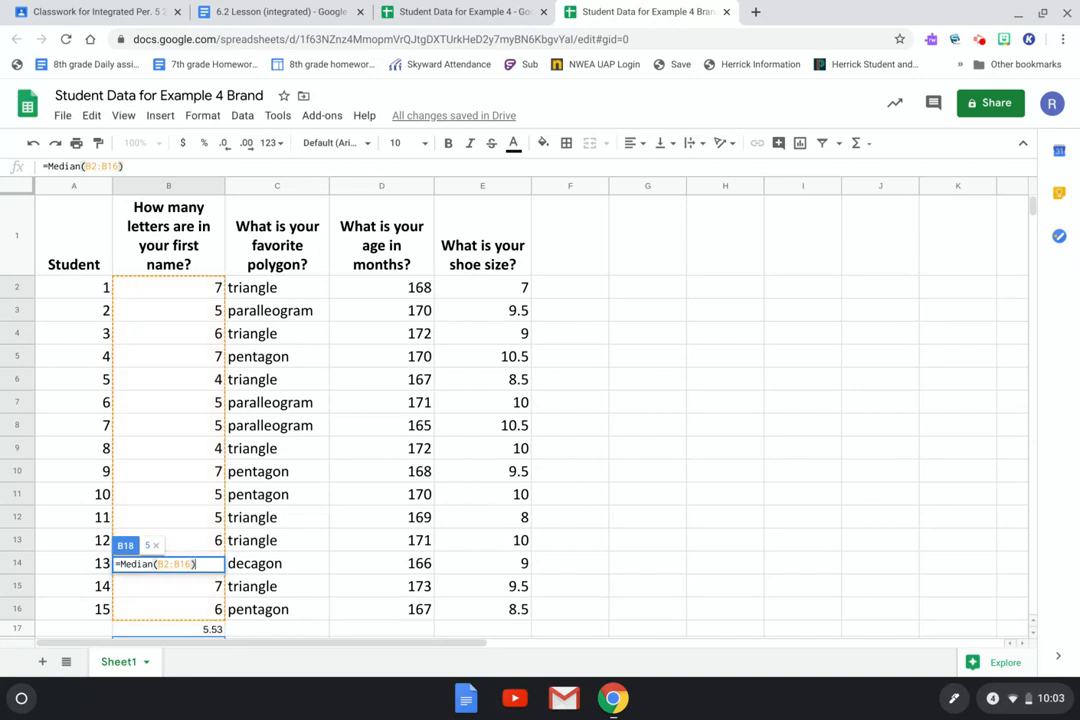
key(Return)
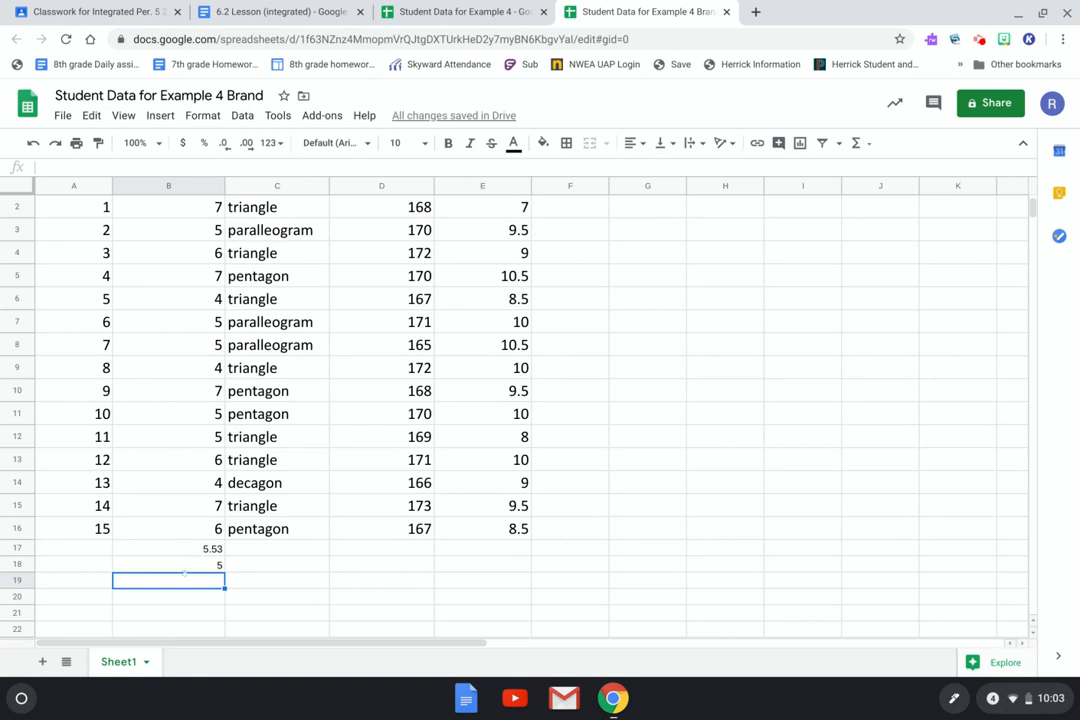
Calculate the mode of the first-name letter counts in cell B19 with =mode(B2:B16)
text(=)
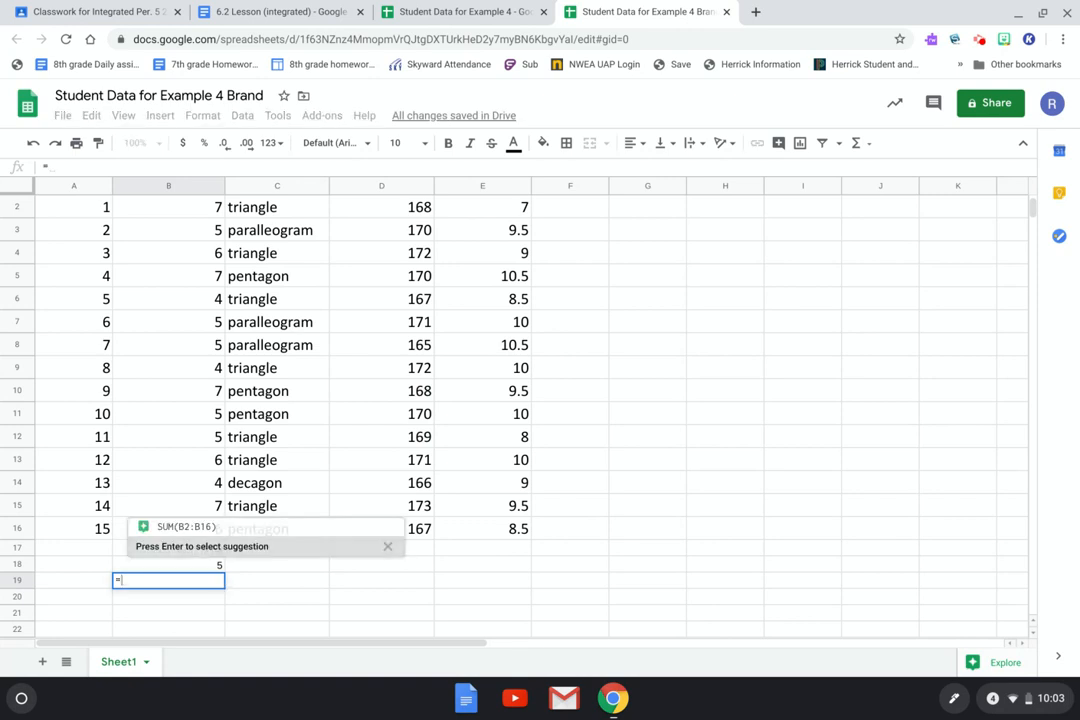
text(mode()
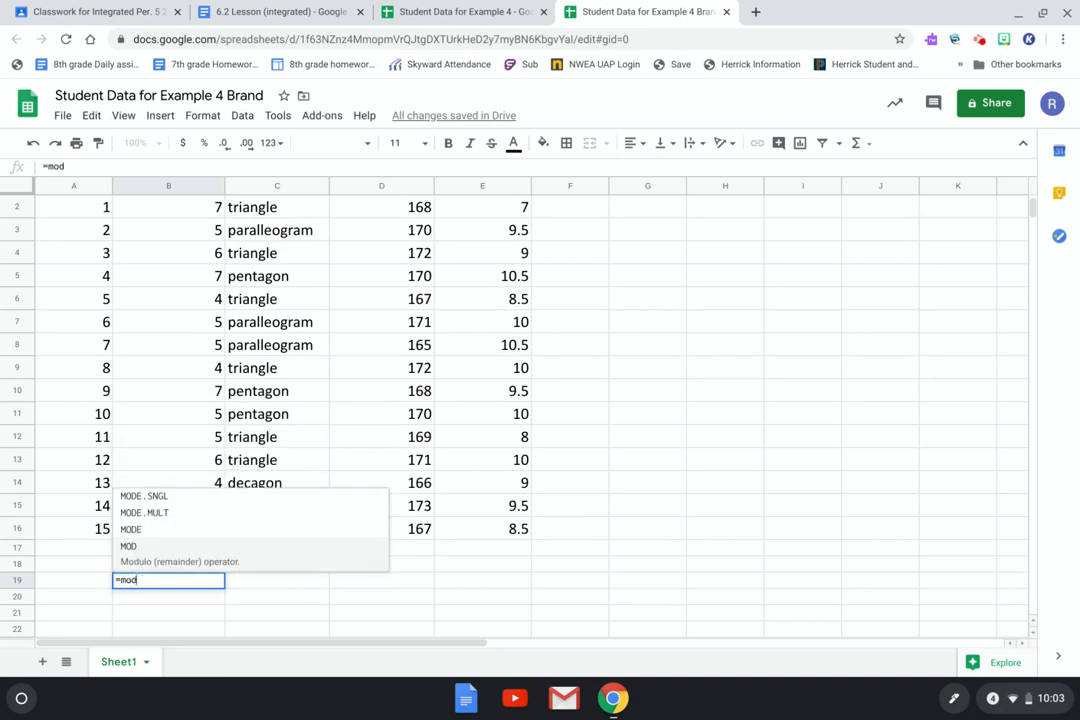
scroll(199, 472, down, 2)
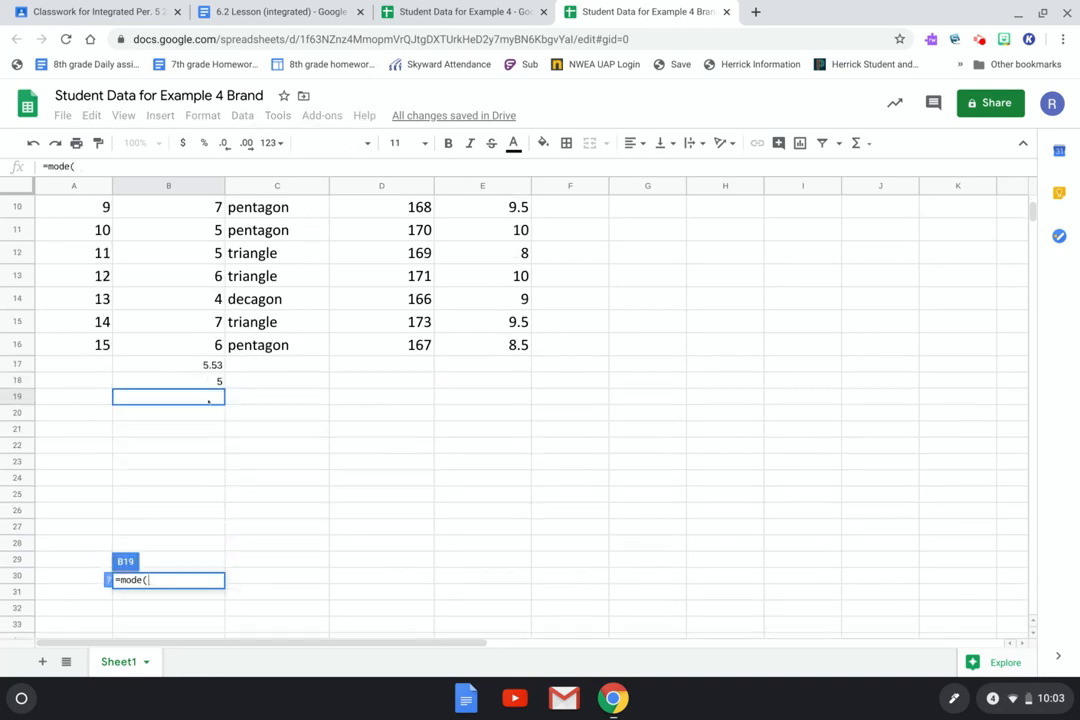
scroll(199, 472, up, 4)
click(200, 286)
drag(200, 286, 182, 602)
key(Return)
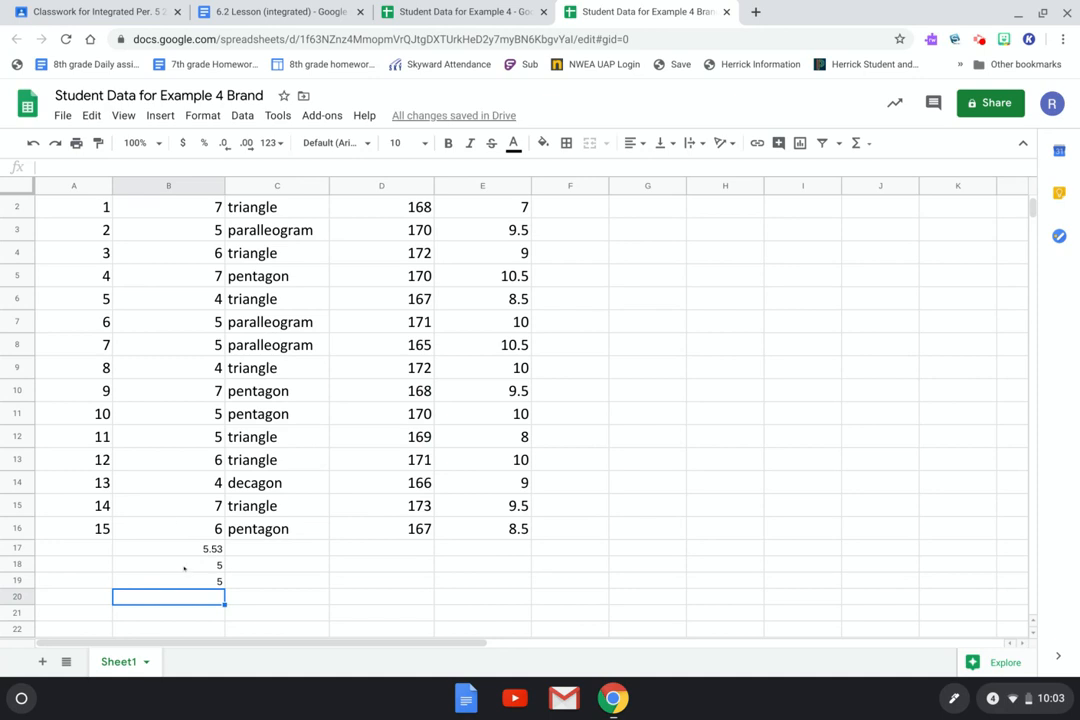
Label cells A17, A18 and A19 as Mean, Median and Mode
click(46, 551)
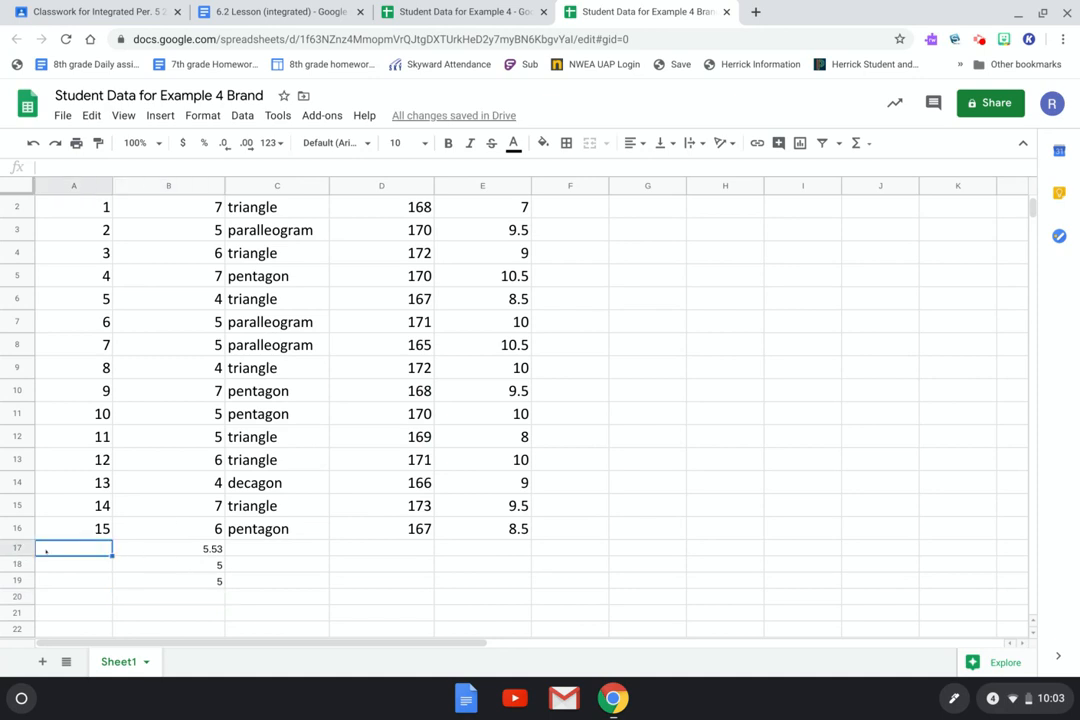
text(Mean)
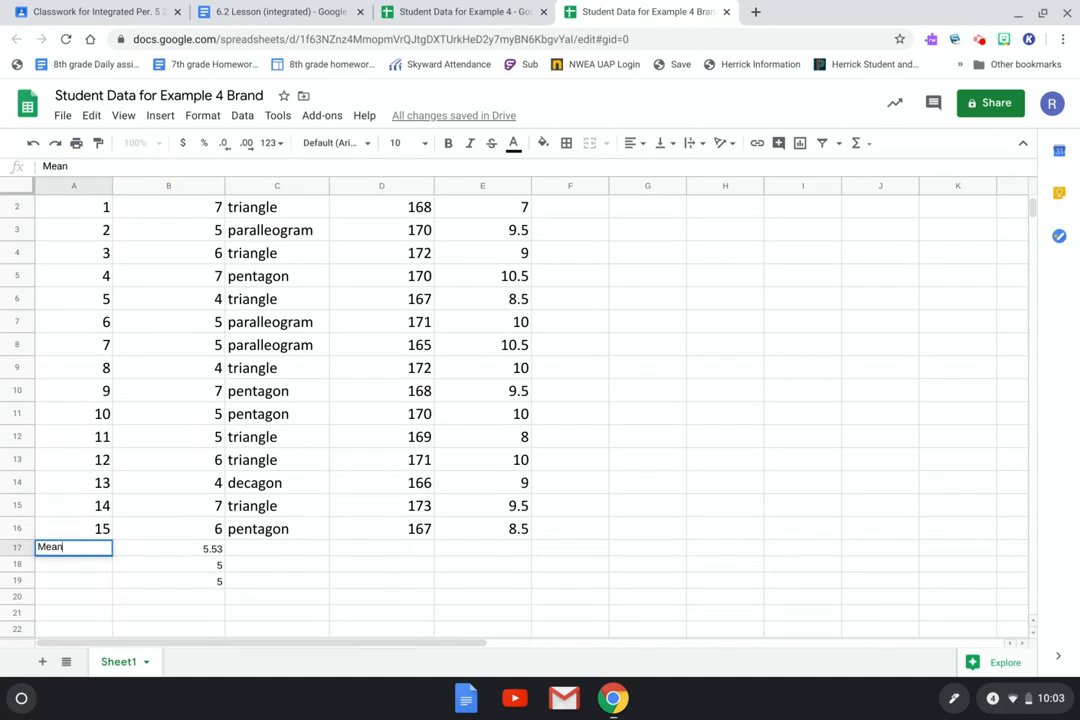
key(Return)
text(Median)
key(Return)
text(Mode)
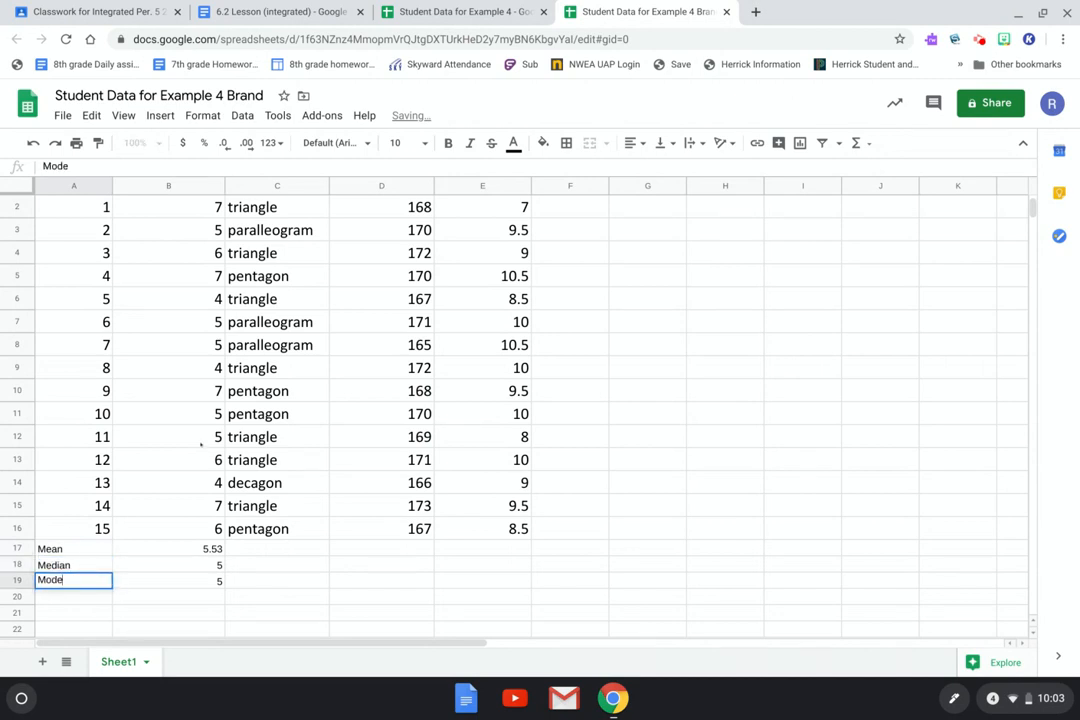
click(292, 549)
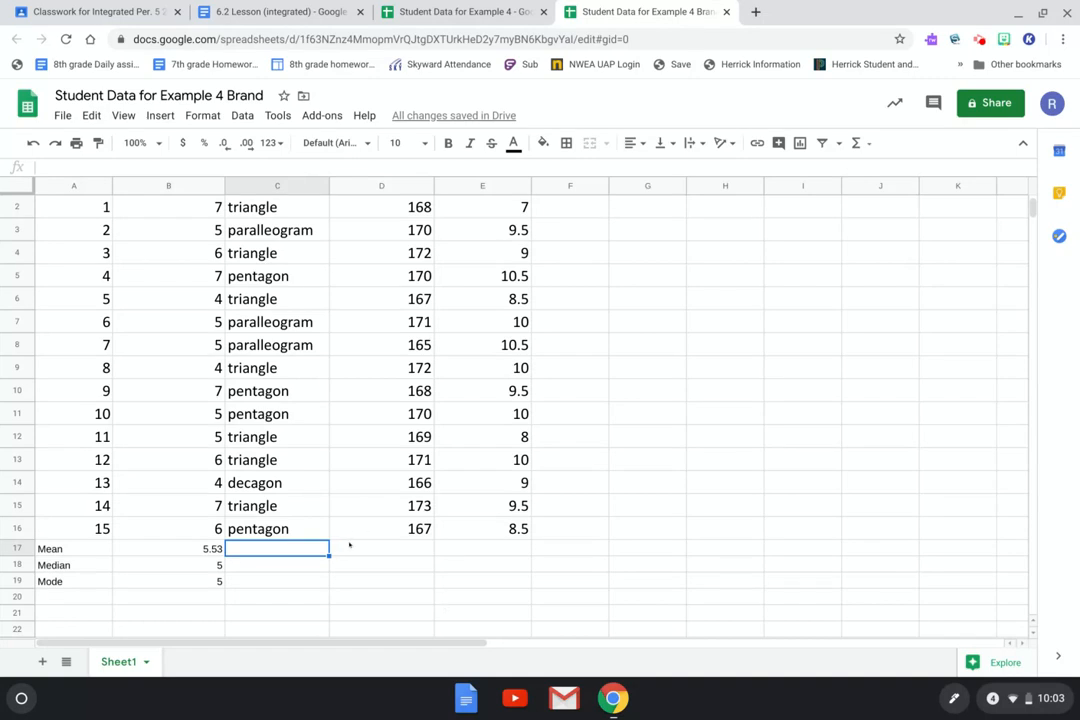
Copy the mean, median and mode formulas from B17:B19 and paste only the formulas into D17:D19
click(349, 544)
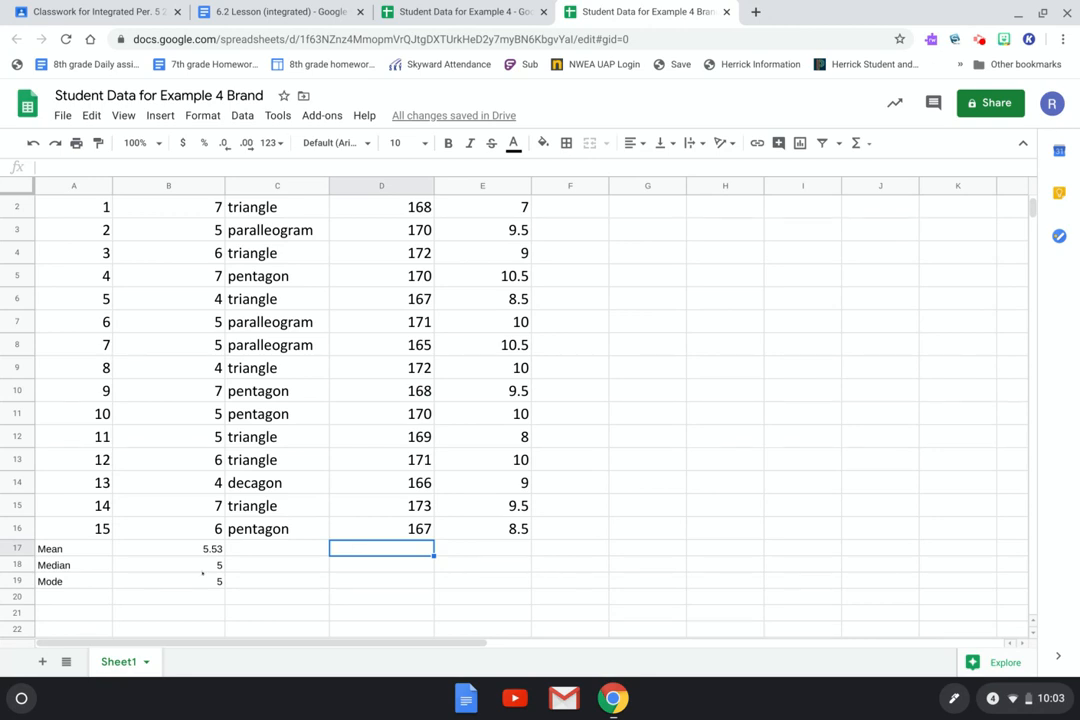
drag(188, 551, 184, 586)
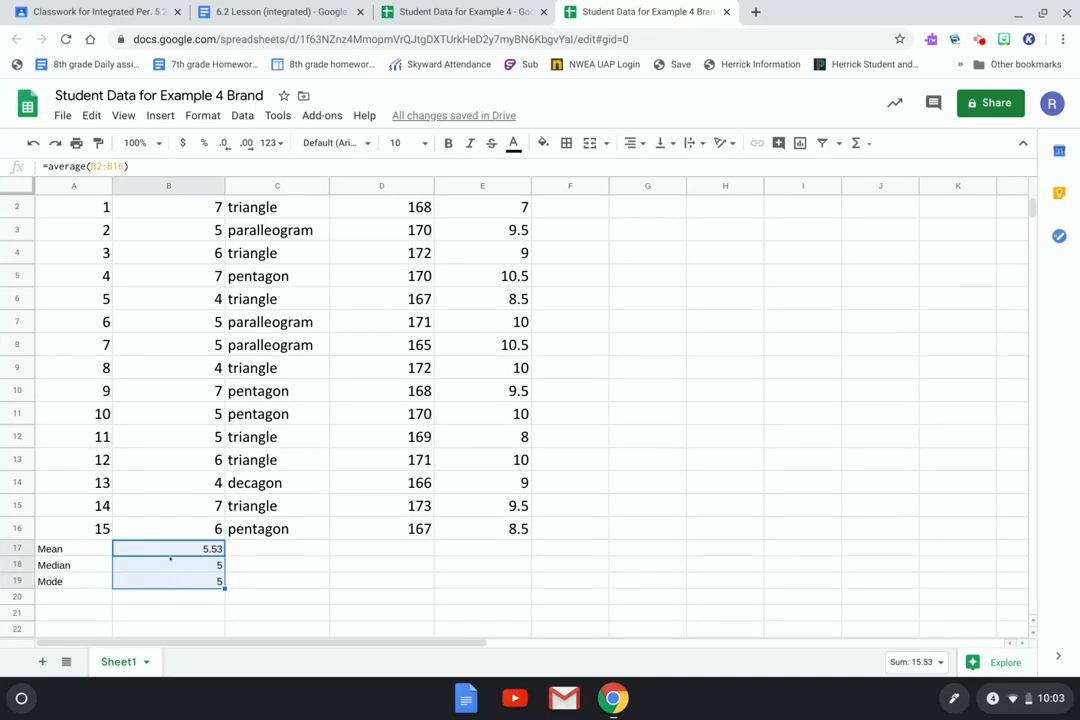
right_click(171, 565)
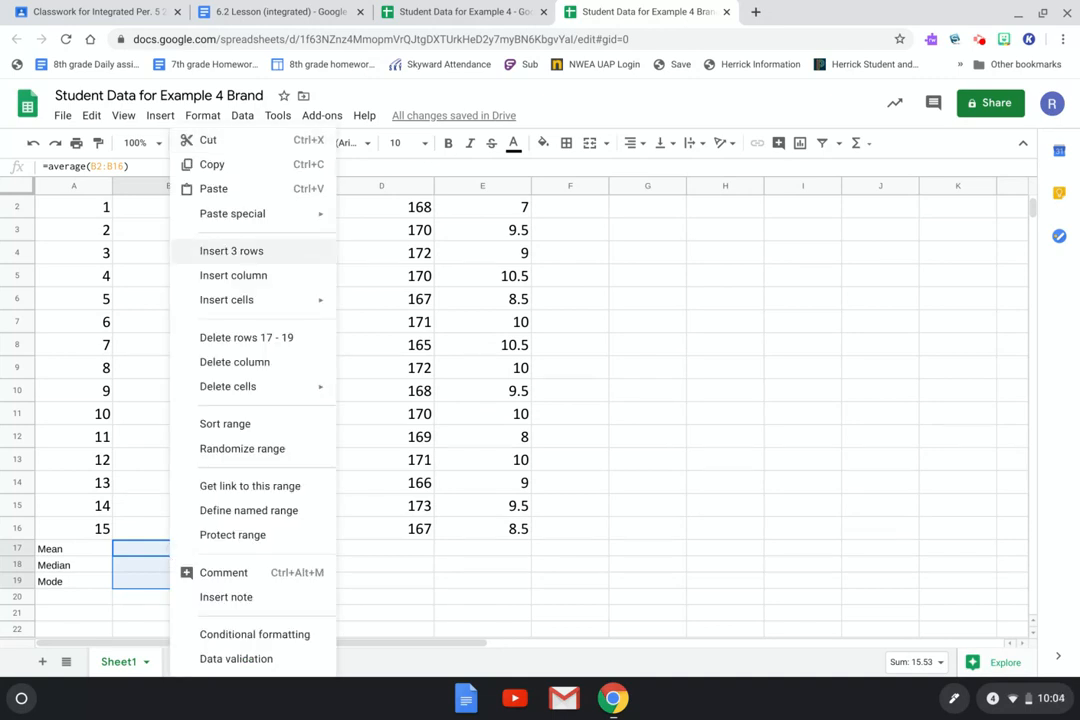
click(211, 164)
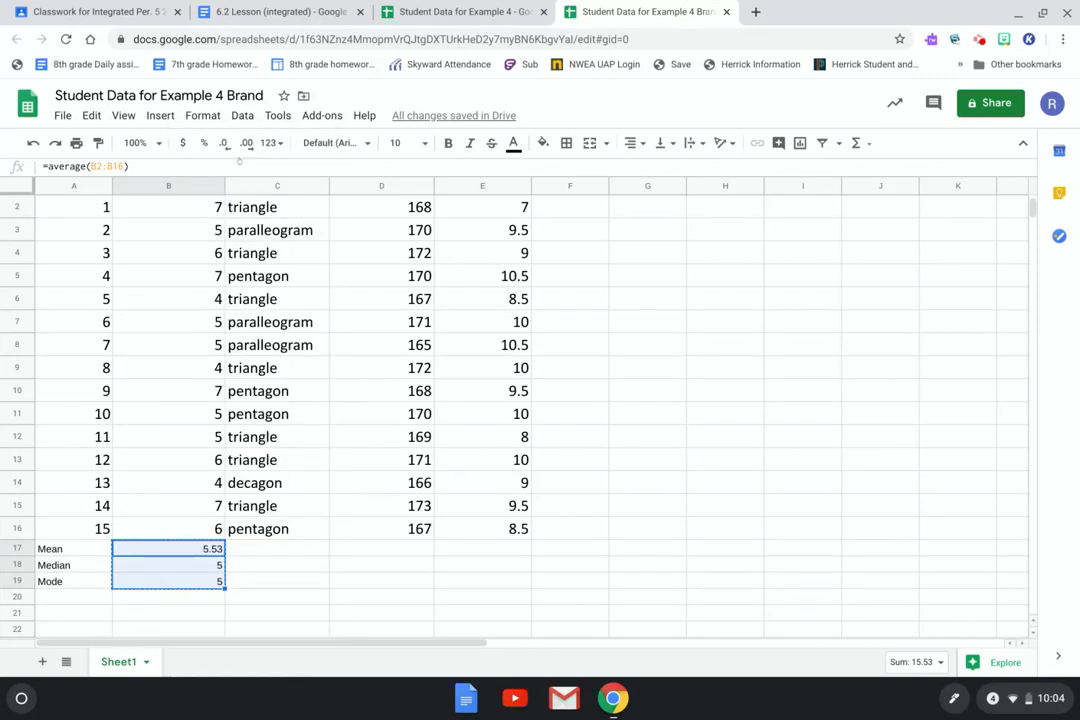
drag(366, 557, 367, 579)
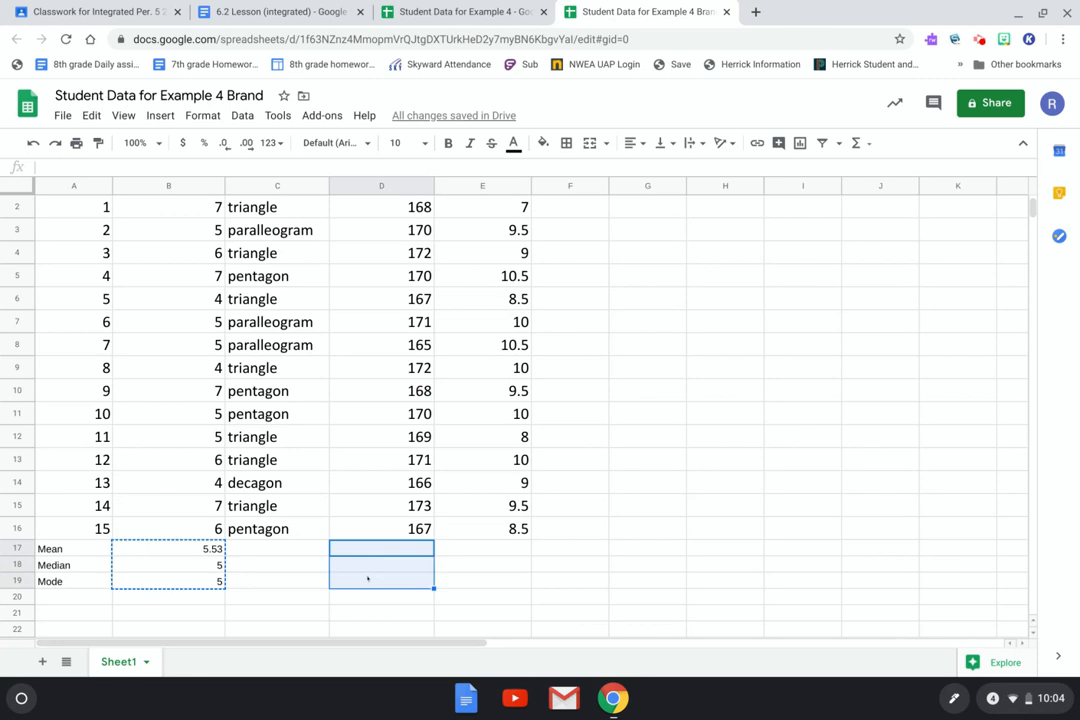
right_click(367, 579)
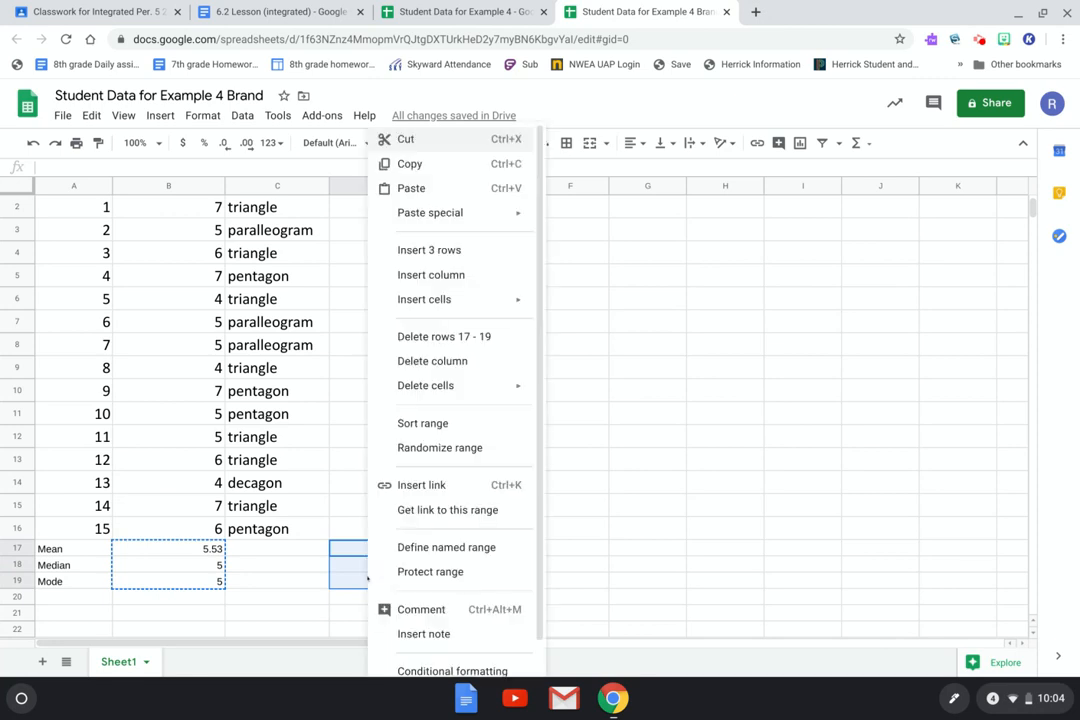
mouse_move(478, 224)
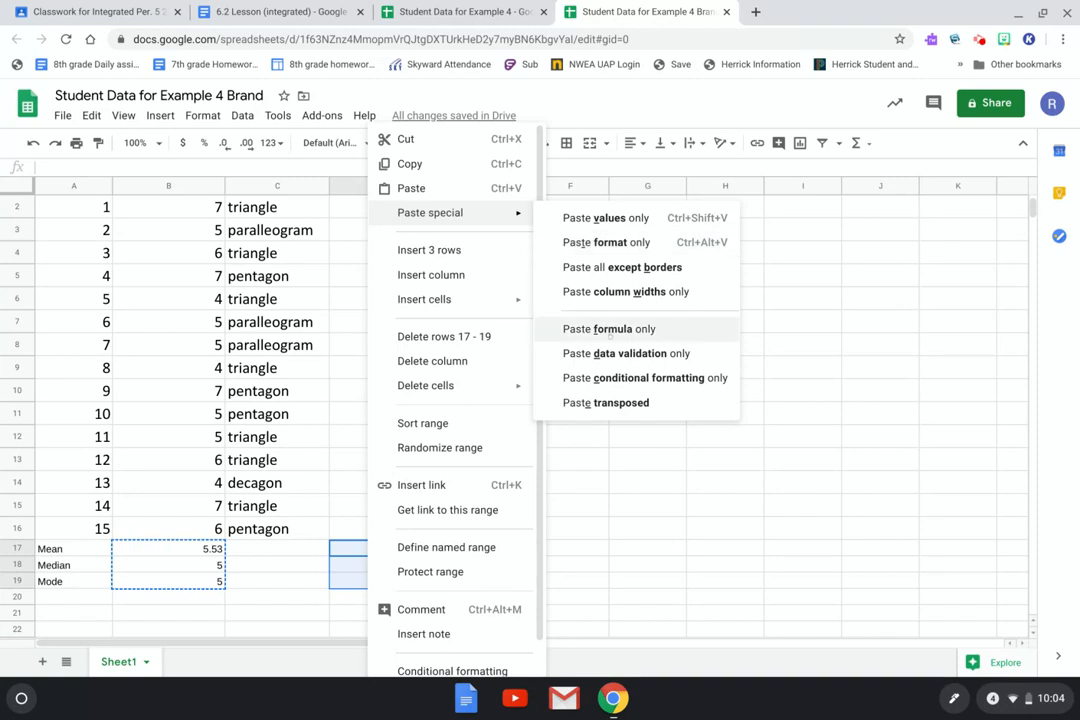
click(609, 329)
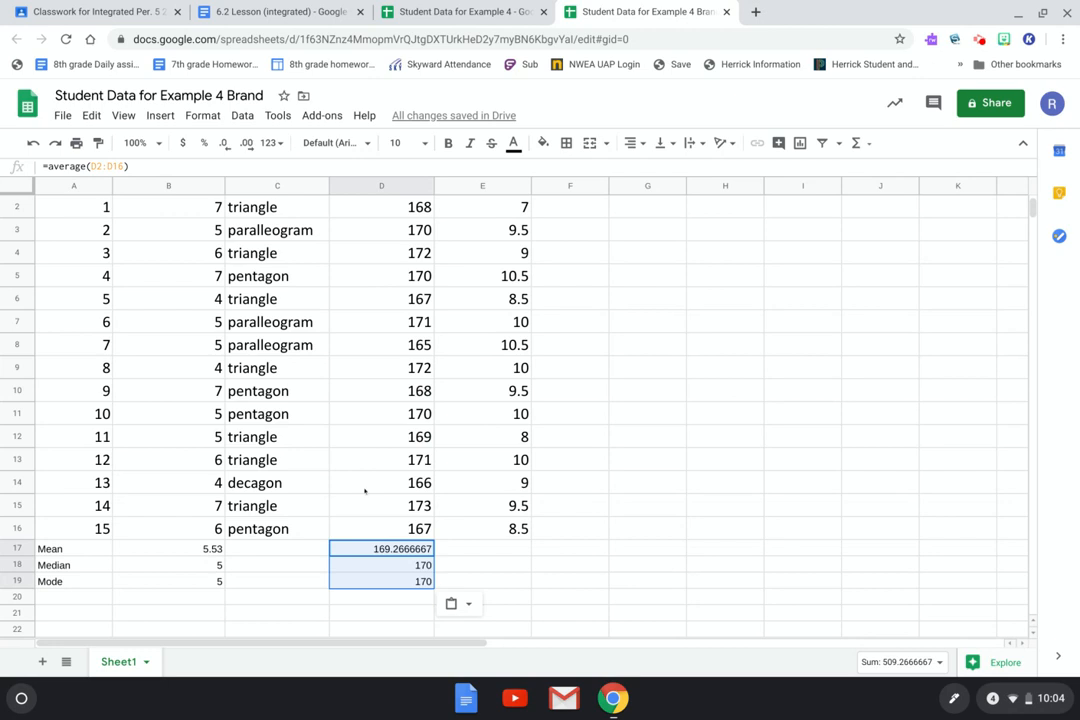
Inspect the formulas in D17 through D19 to check which cell range each one uses
click(381, 549)
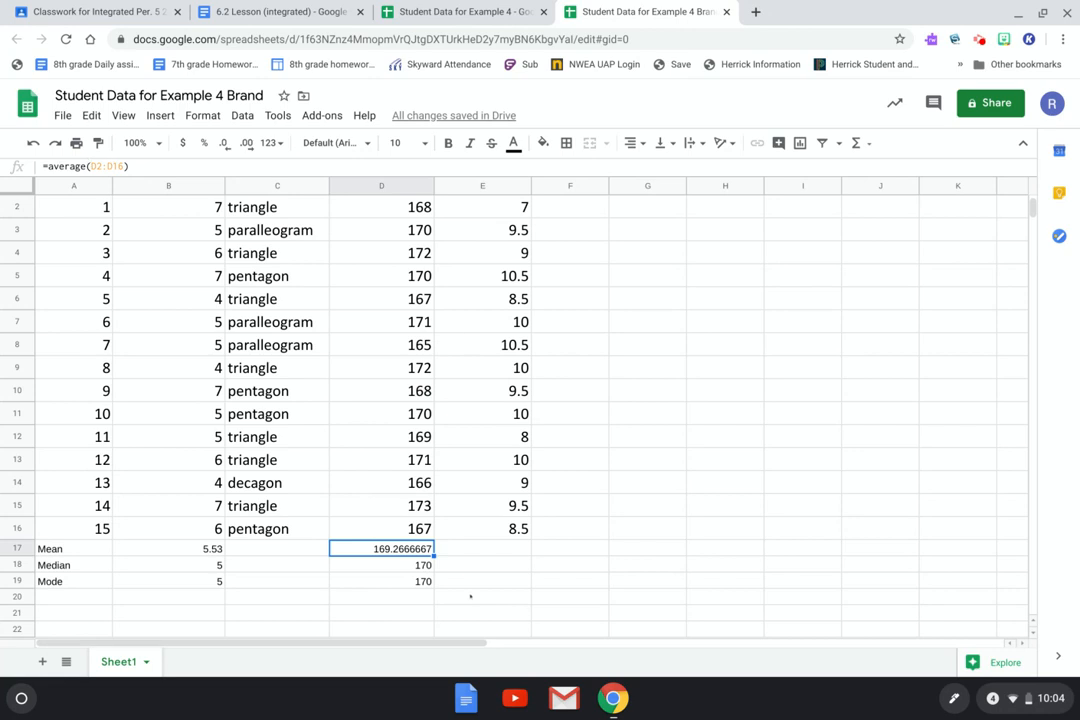
double_click(398, 546)
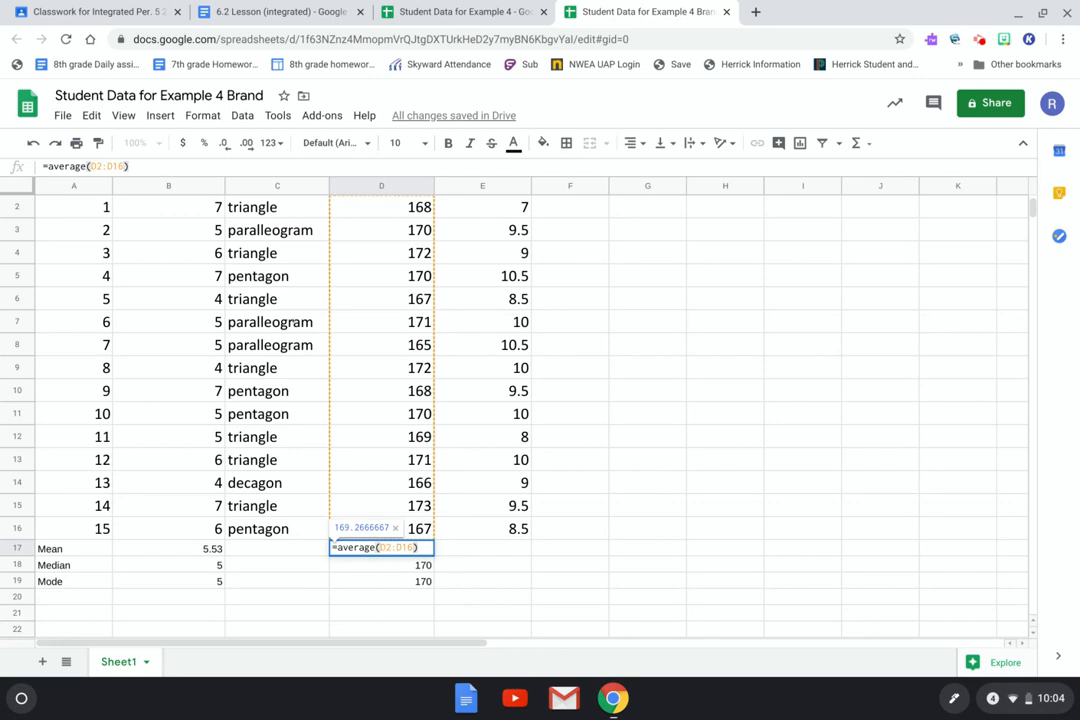
scroll(292, 319, down, 1)
scroll(294, 317, up, 2)
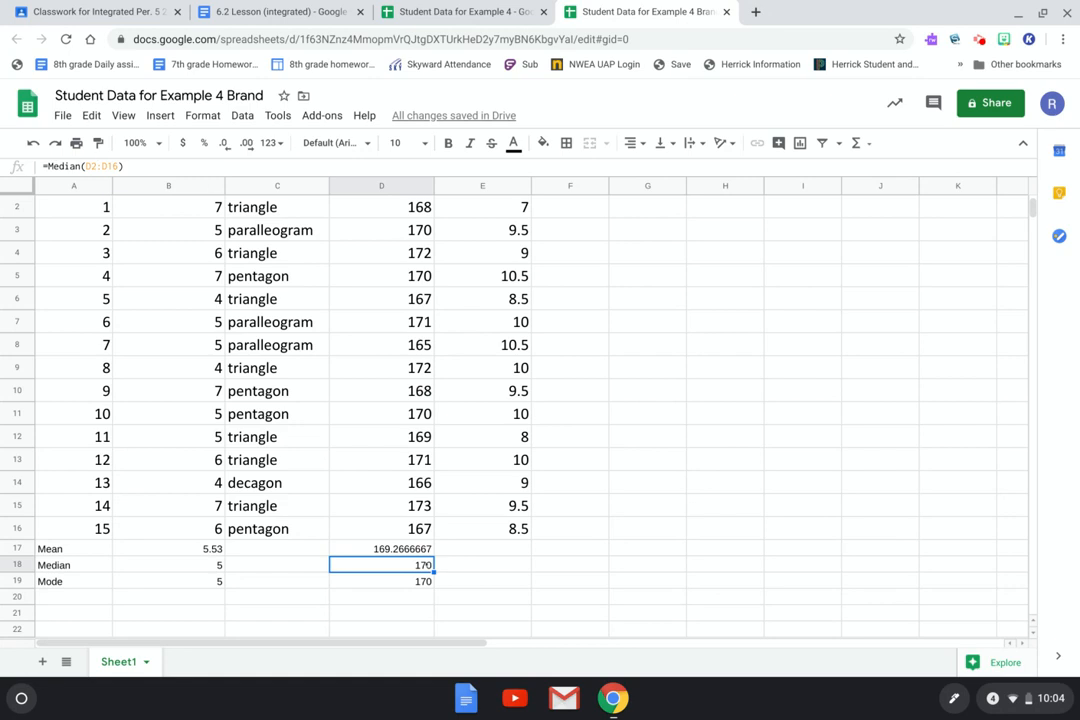
key(Return)
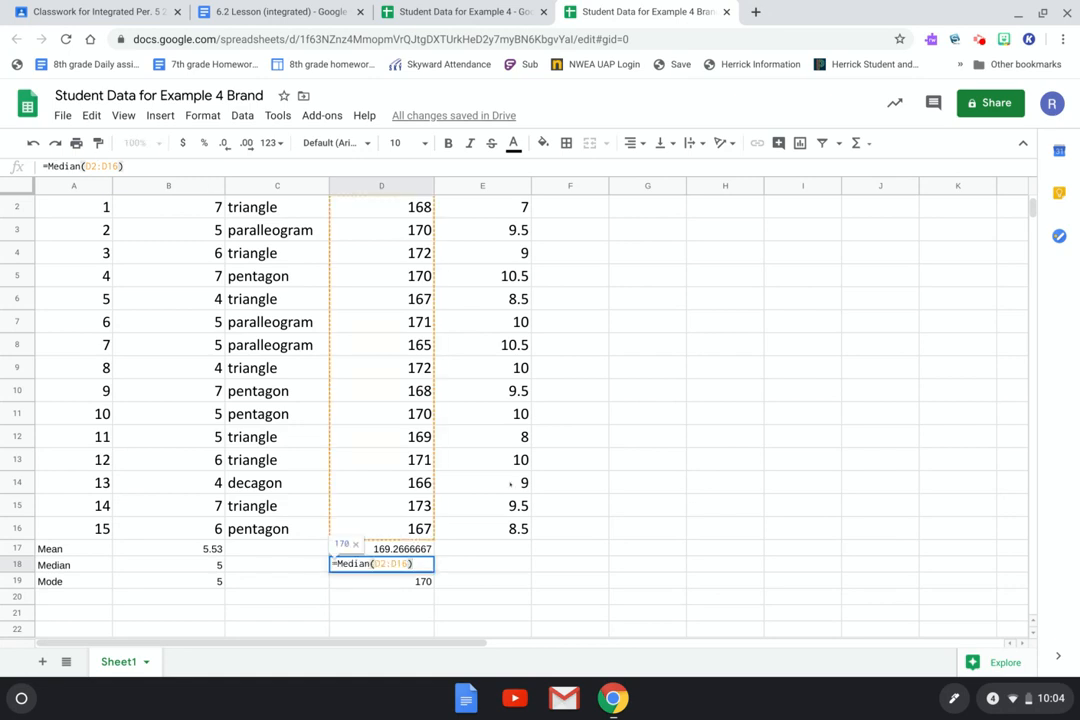
scroll(510, 484, down, 3)
scroll(510, 484, up, 5)
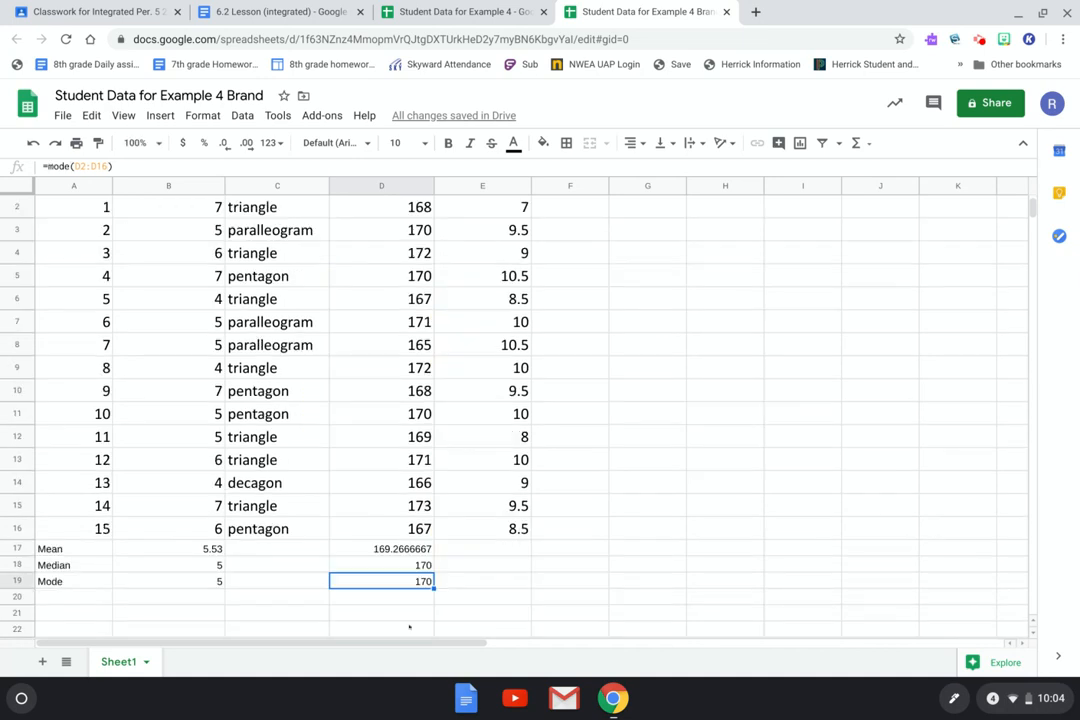
click(409, 627)
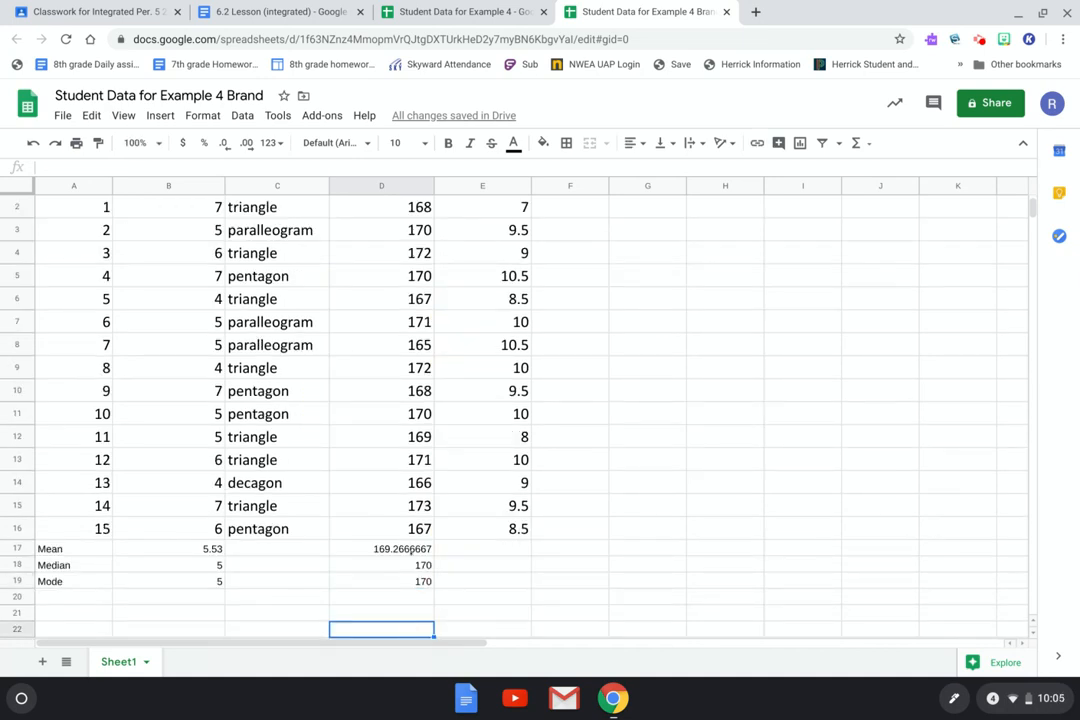
Fill the mean, median and mode formulas from D17:D19 across into E17:E19 for the shoe sizes
drag(410, 550, 413, 581)
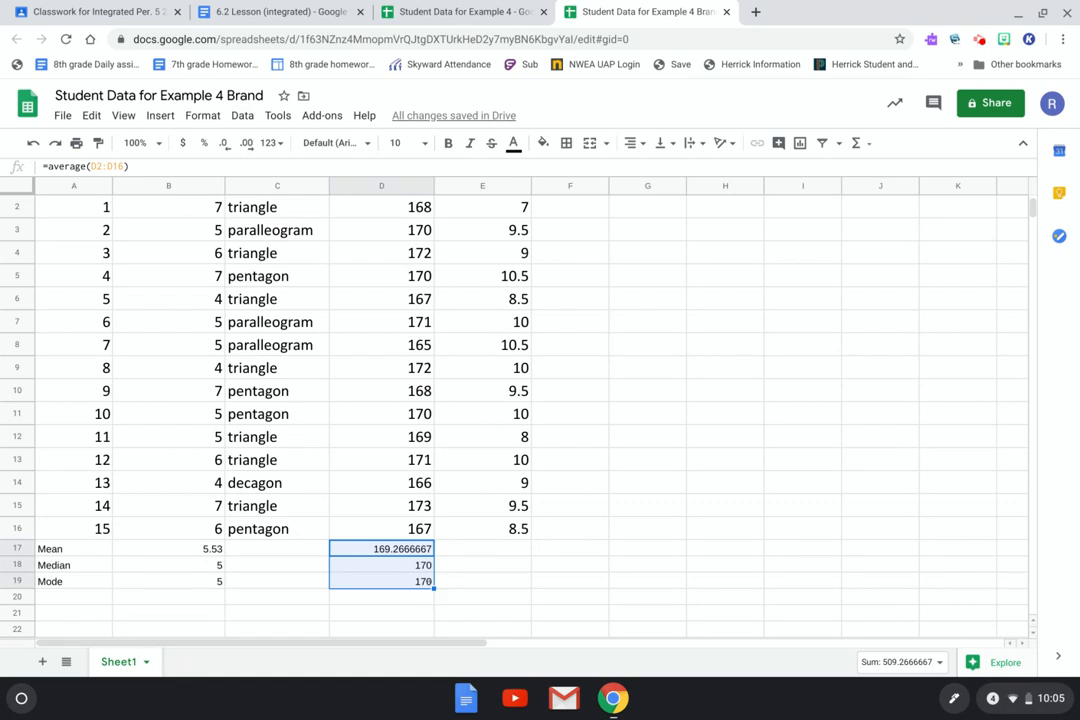
drag(434, 589, 456, 581)
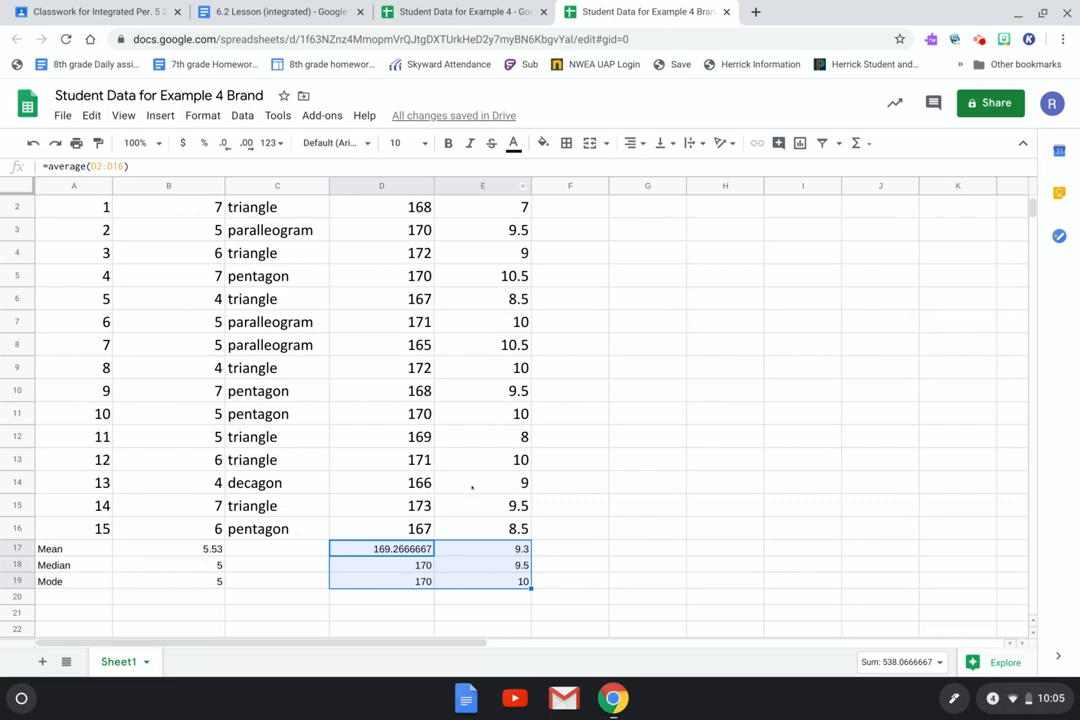
click(491, 553)
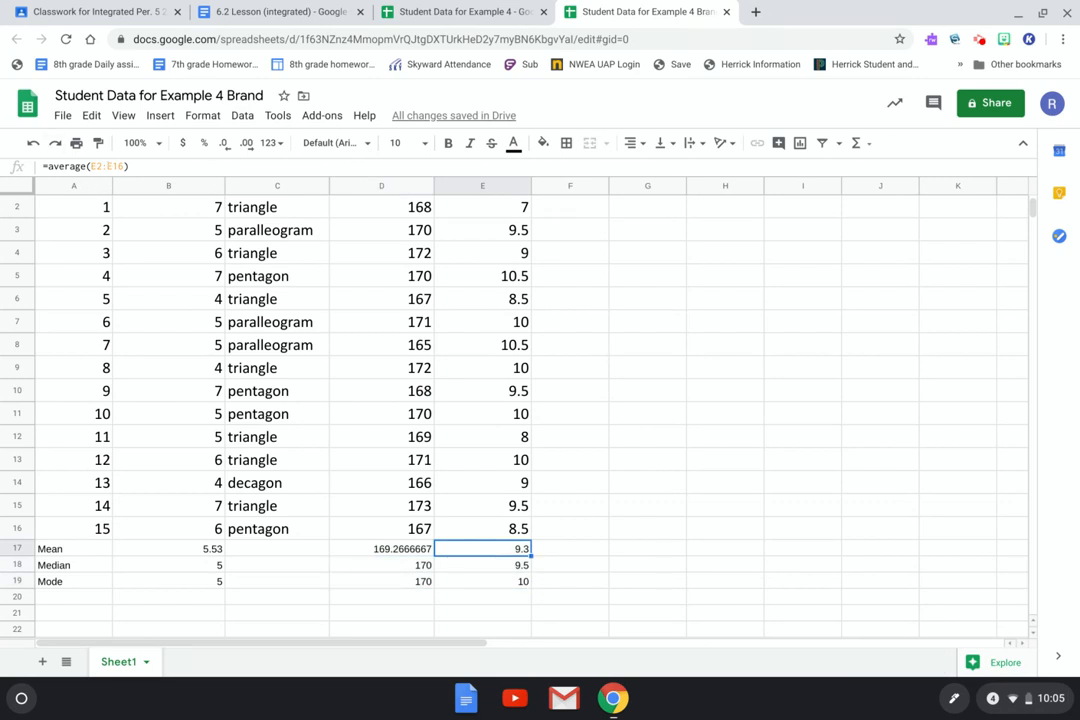
click(561, 588)
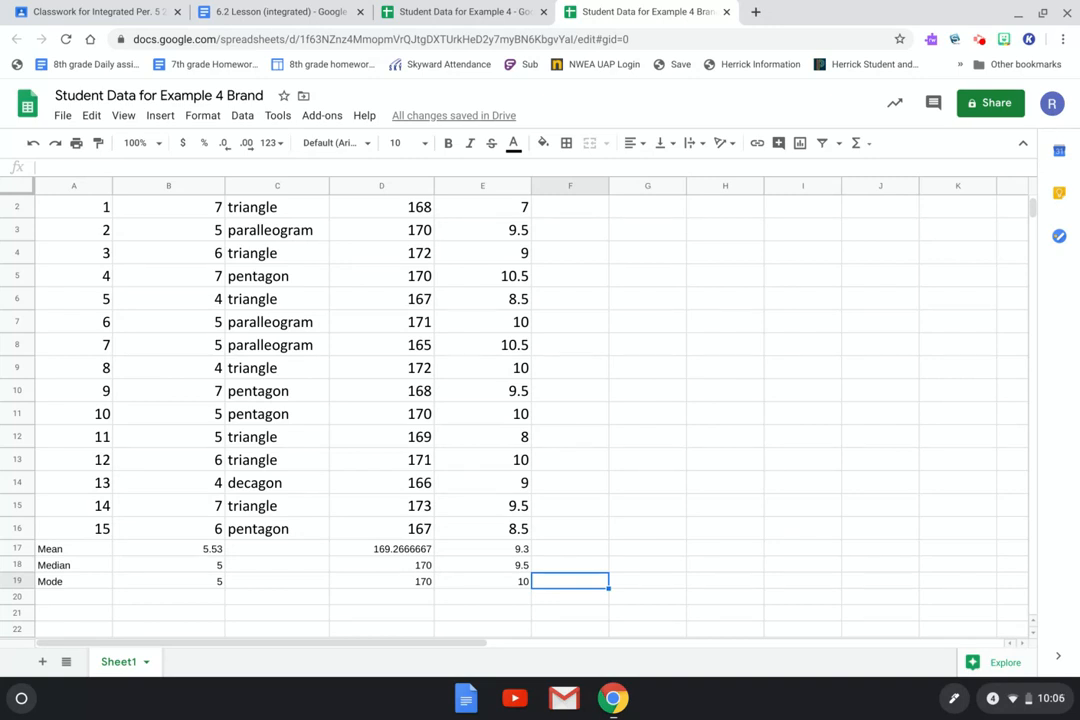
Count the triangle answers in the favorite polygon column in cell C17 with =COUNTIF(C2:C16,"=triangle")
click(273, 544)
scroll(256, 212, up, 2)
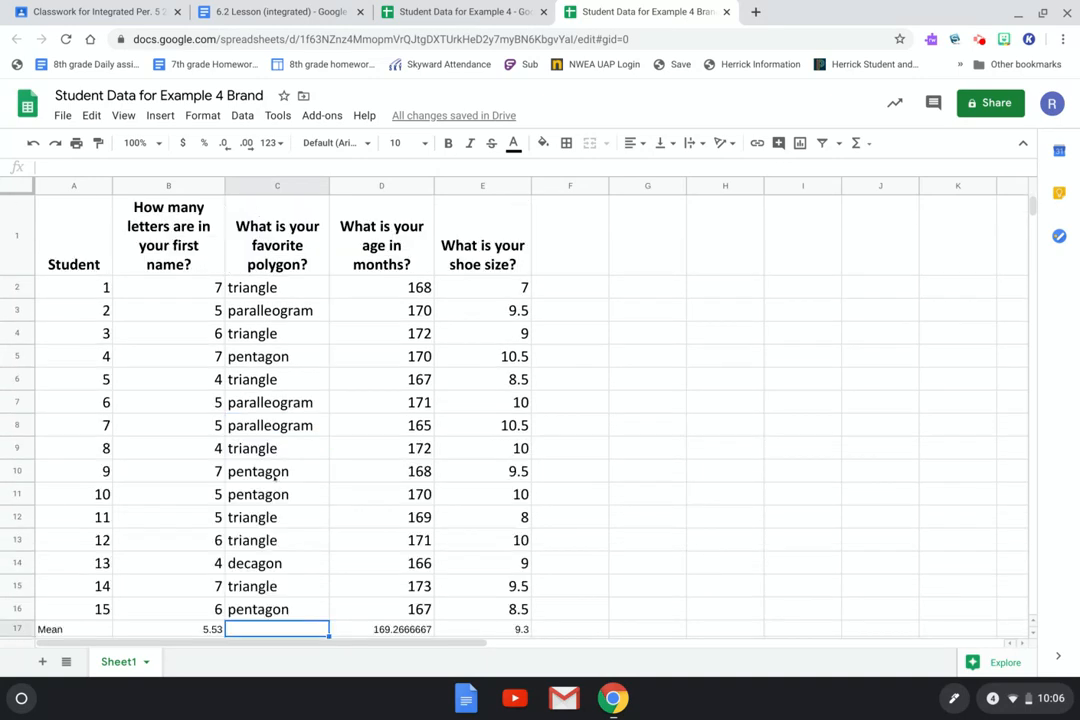
scroll(275, 478, down, 2)
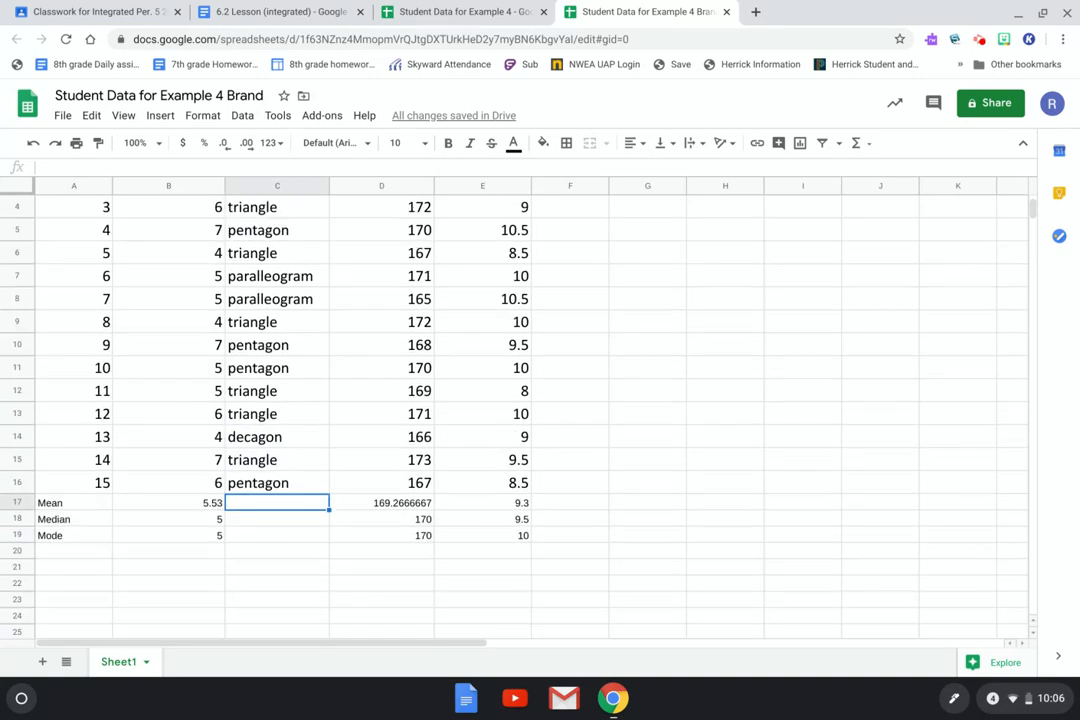
text(=)
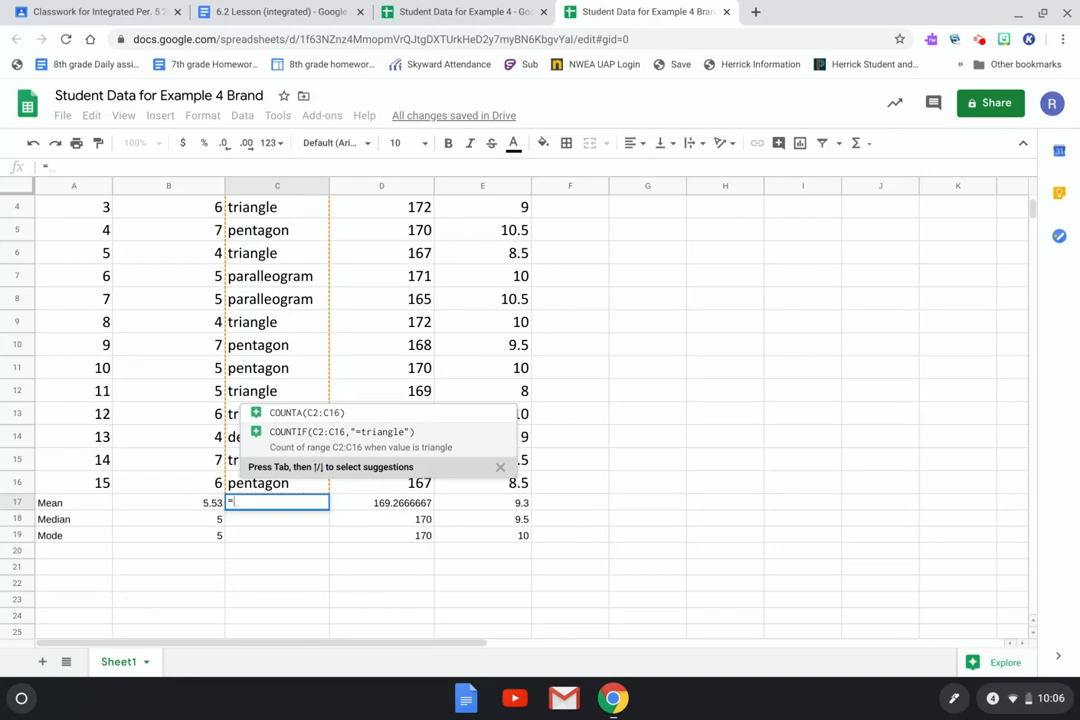
click(332, 441)
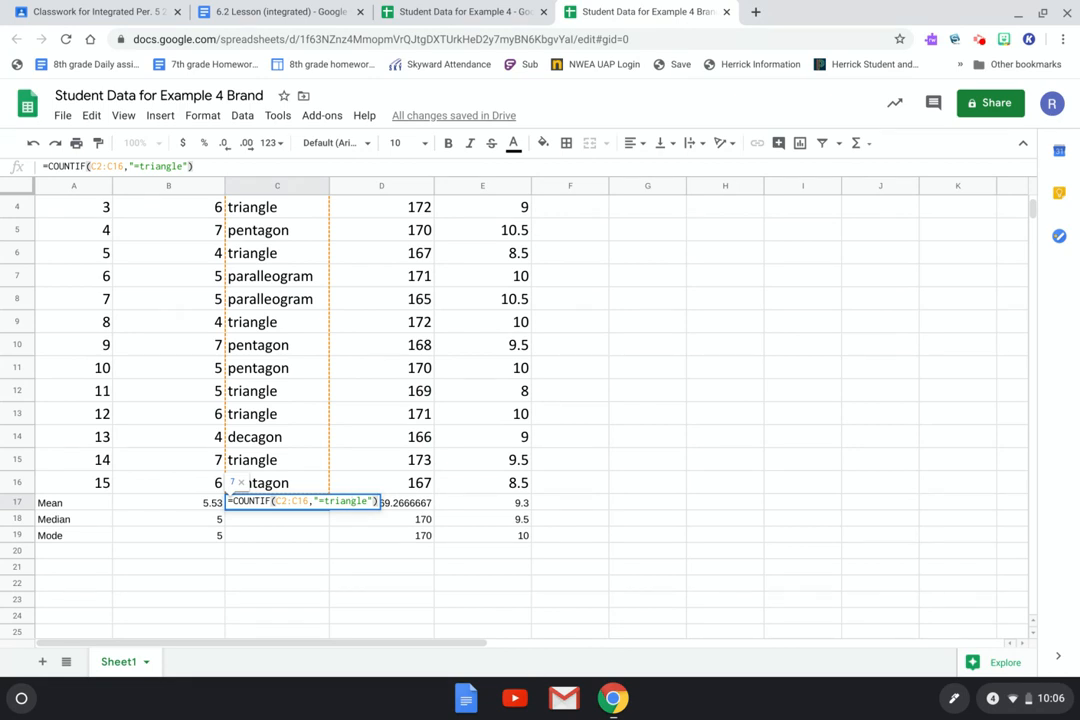
key(Return)
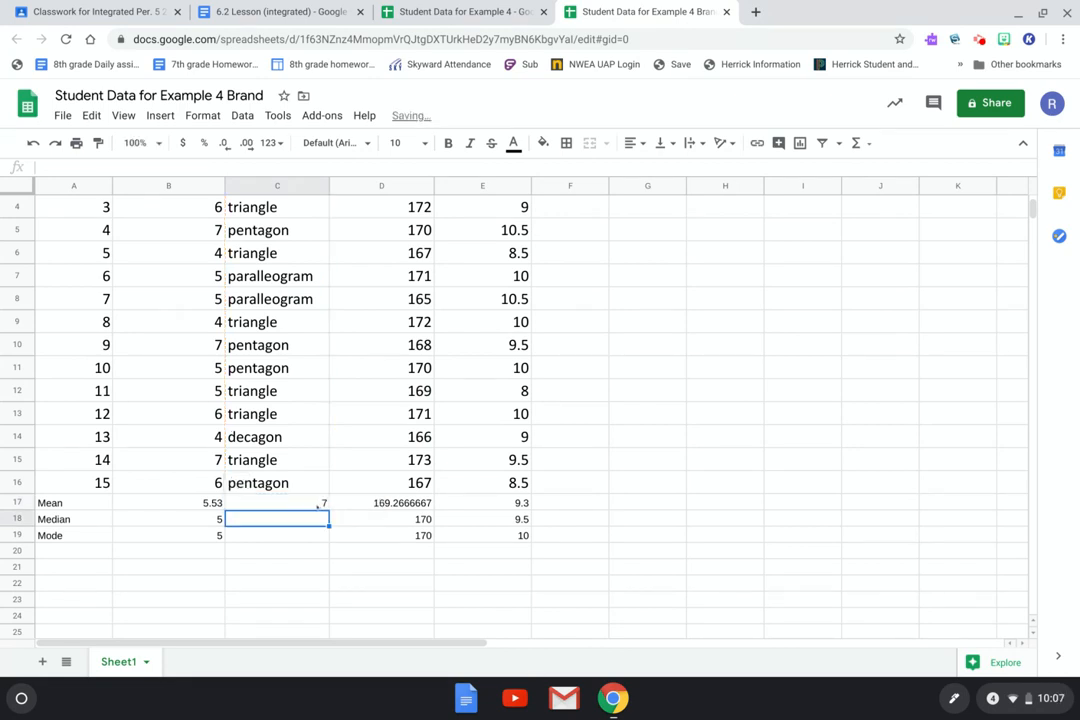
Go through the favorite polygon entries one by one to check the triangle count in C17
click(307, 503)
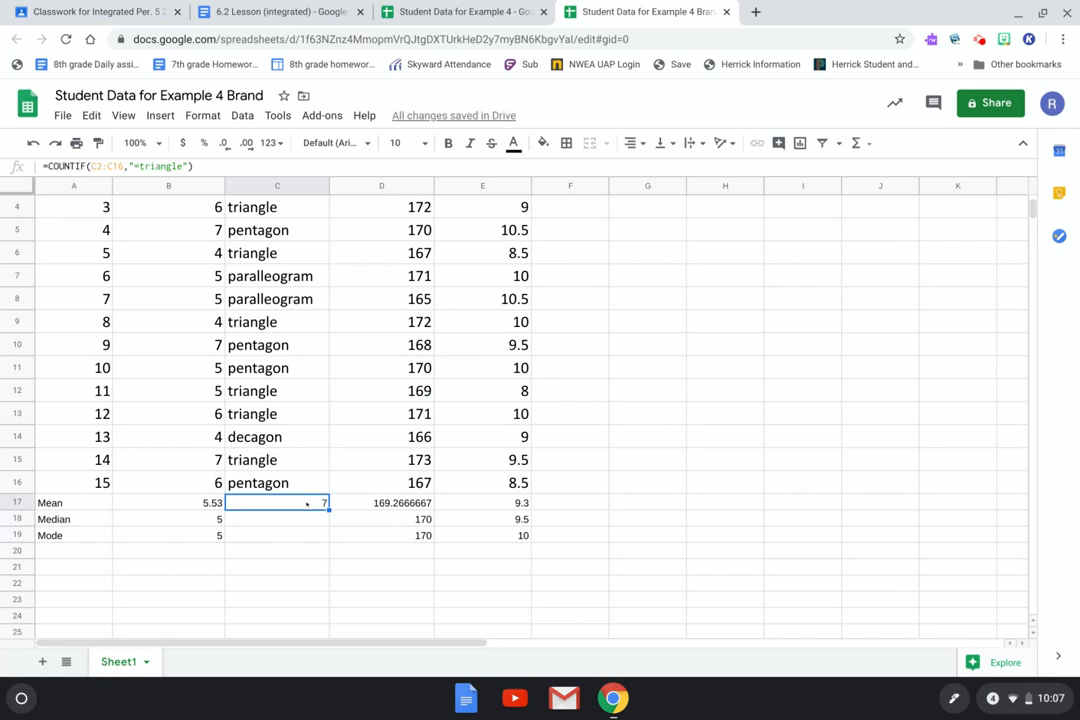
scroll(307, 503, down, 1)
scroll(307, 503, up, 3)
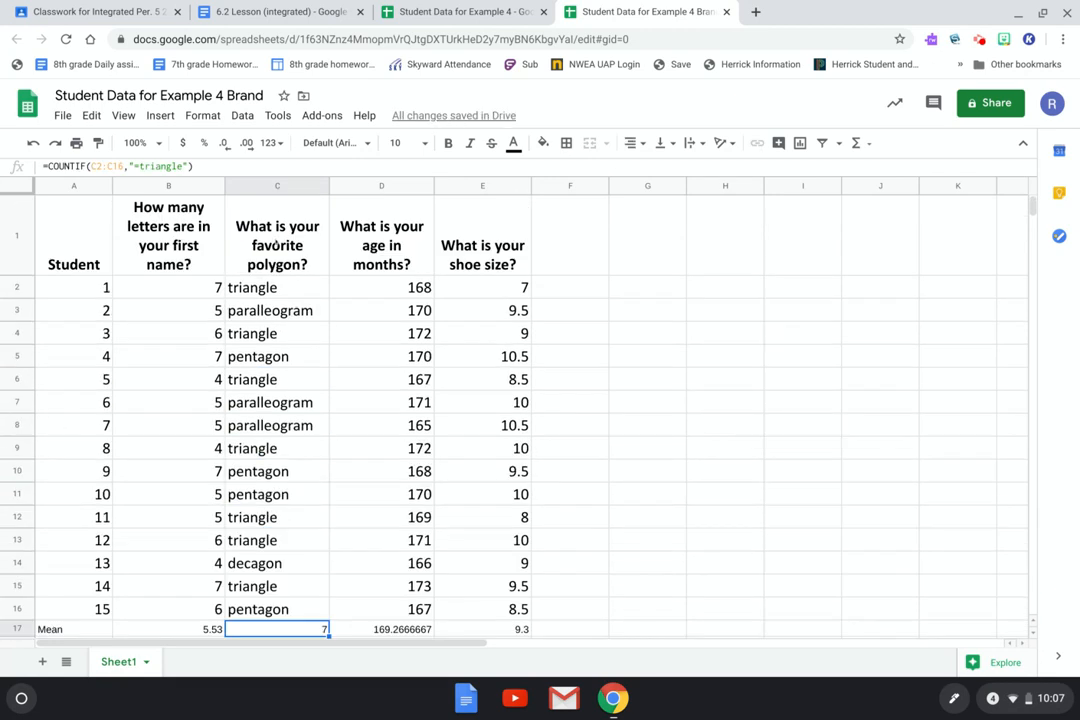
click(270, 289)
key(Down)
key(Down)
key(Down)
key(Down)
key(Down)
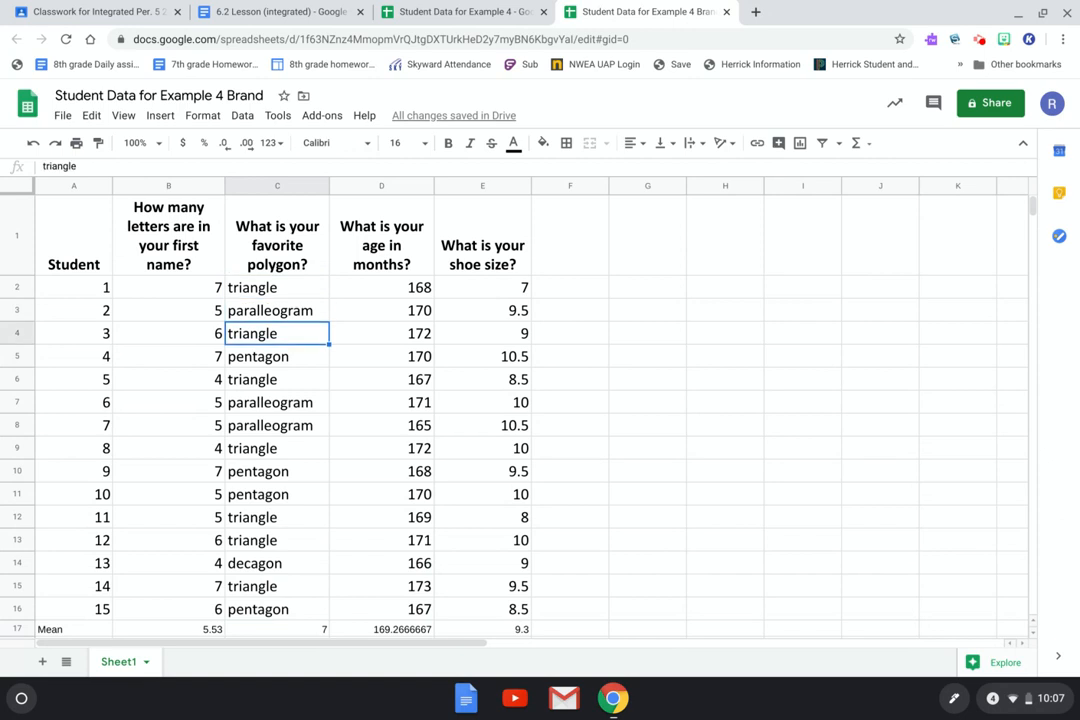
key(Down)
key(Down)
key(Down)
key(Down)
key(Down)
key(Down)
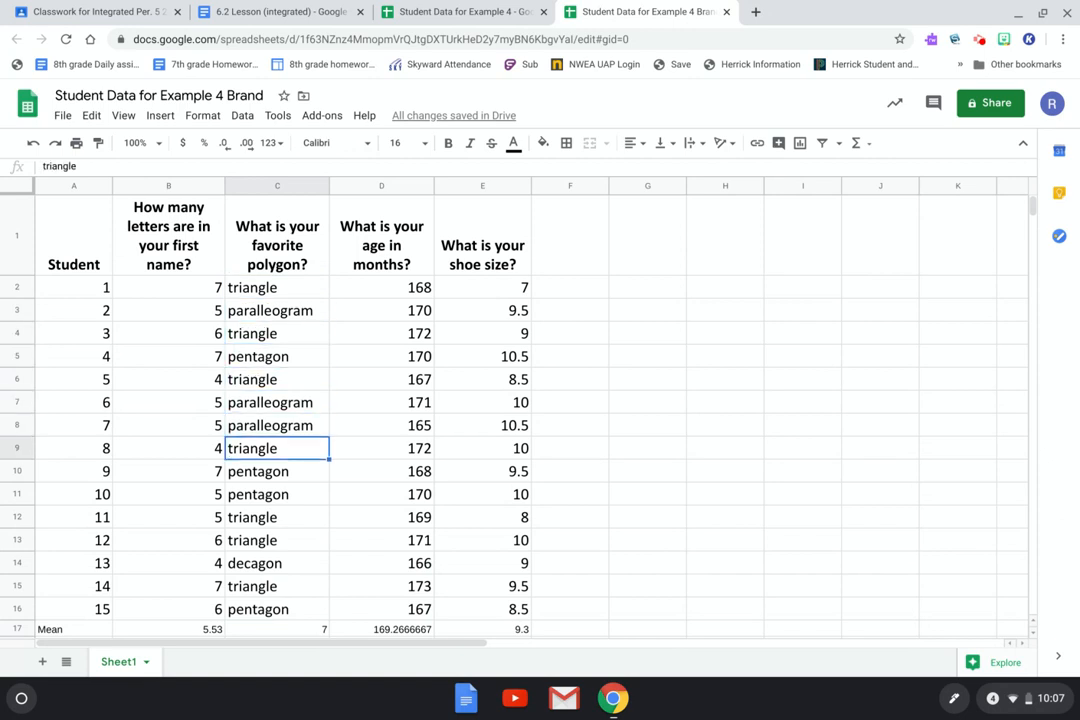
key(Down)
key(Down)
key(Down)
key(Down)
key(Down)
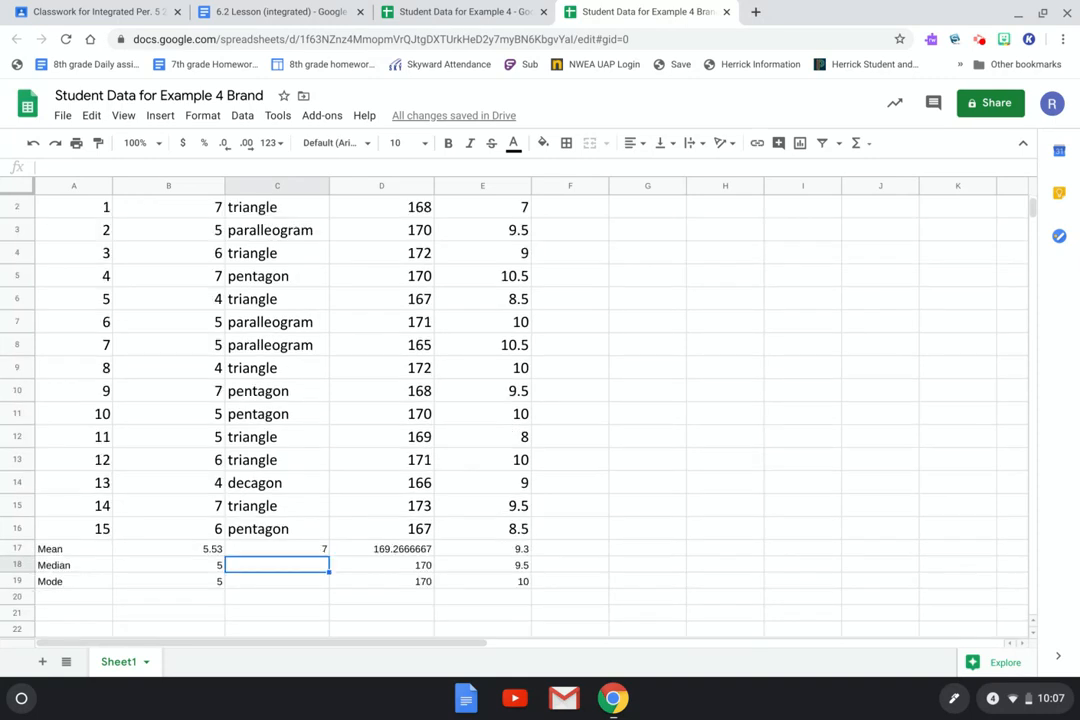
Count the quadrilateral answers in the favorite polygon column in cell C18 with =countif(C2:C16,"=quadrilateral")
text(=)
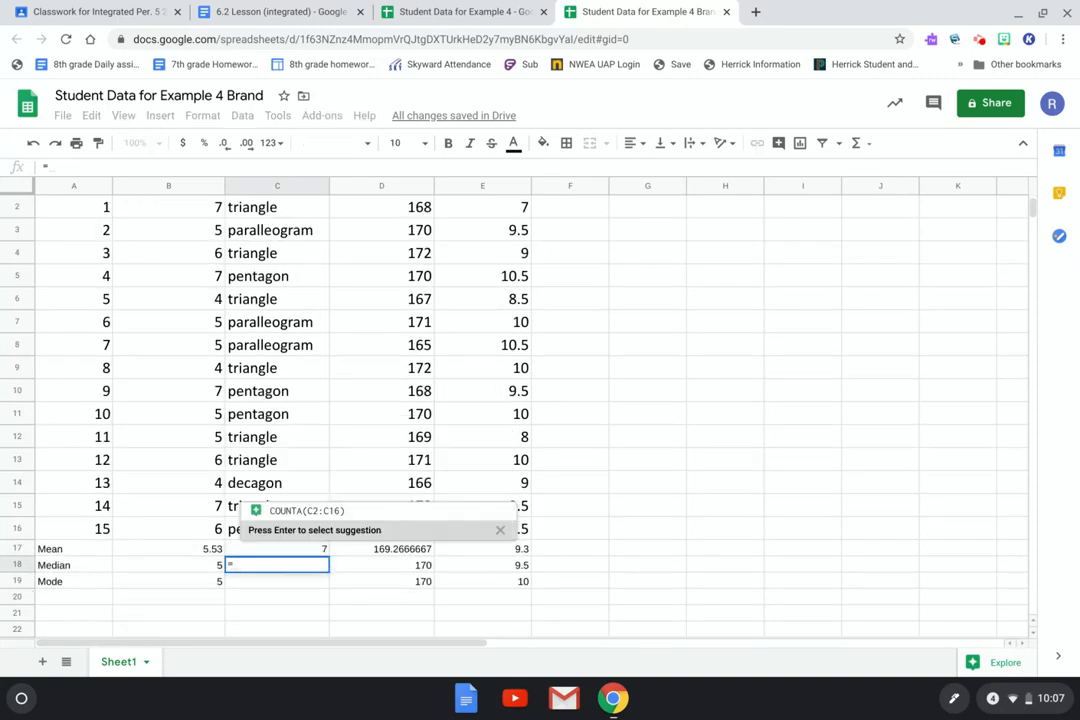
text(countif()
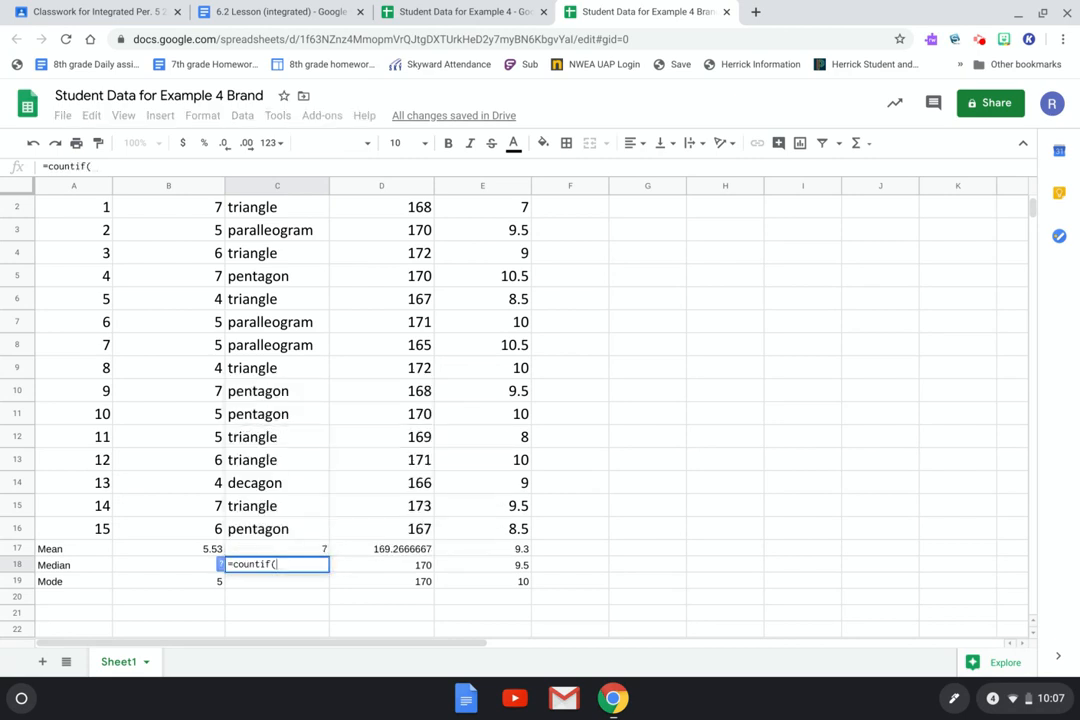
scroll(287, 413, down, 2)
scroll(282, 400, up, 2)
drag(282, 287, 297, 600)
text(,)
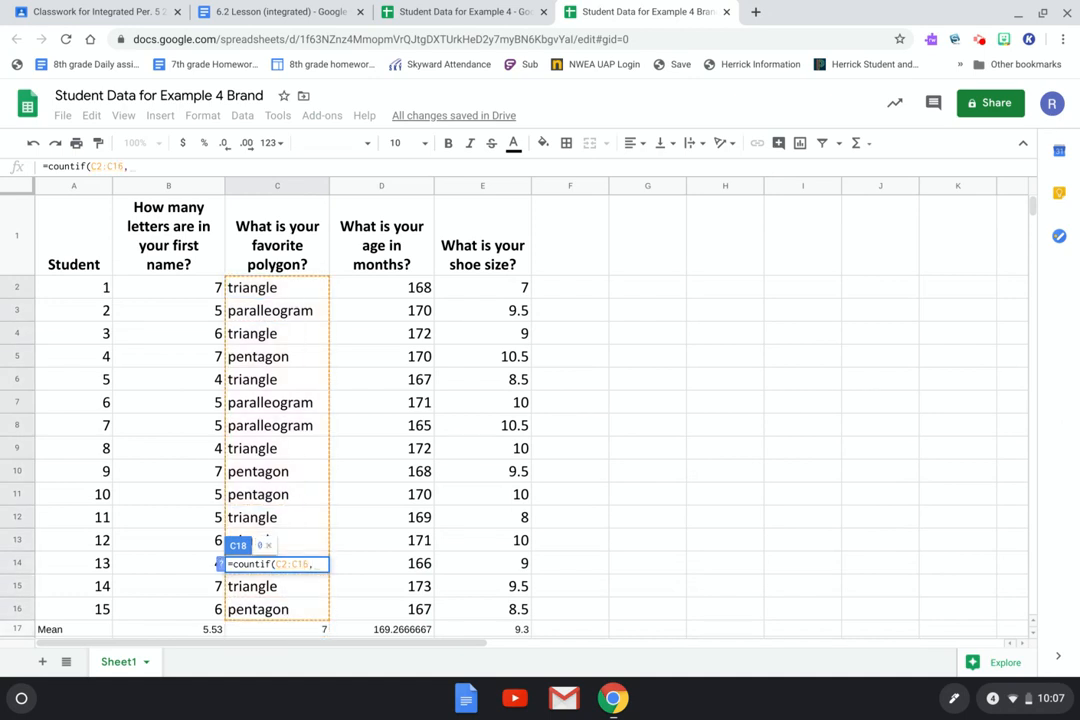
text(")
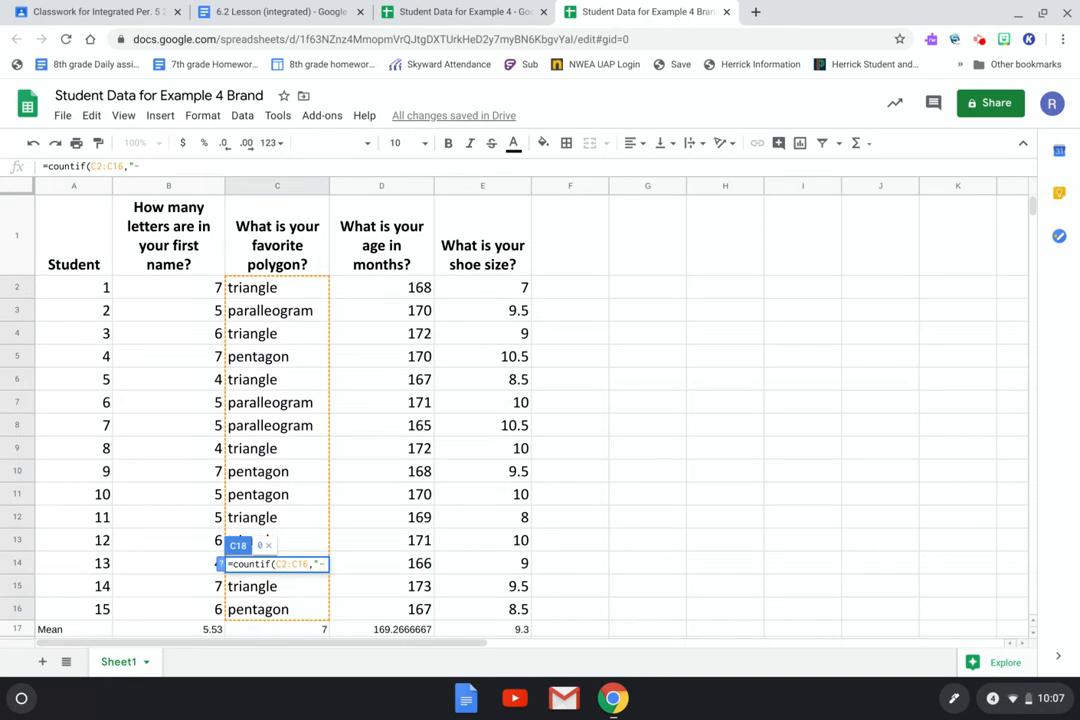
text(-)
key(BackSpace)
text(=quadrilateral)
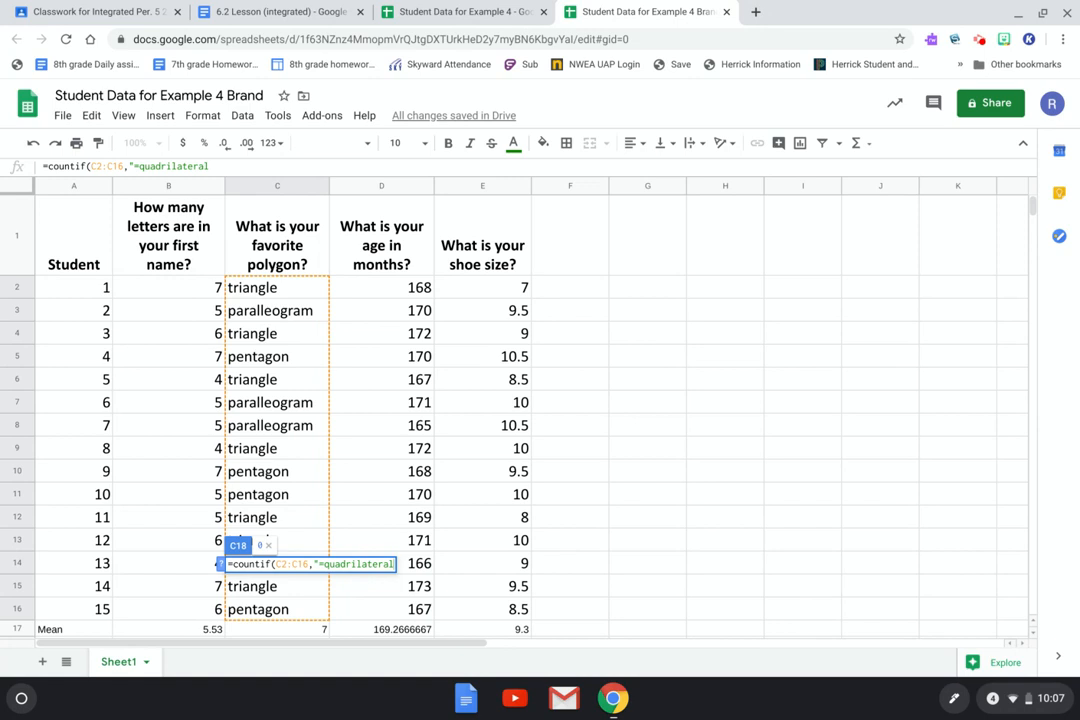
text("))
key(Return)
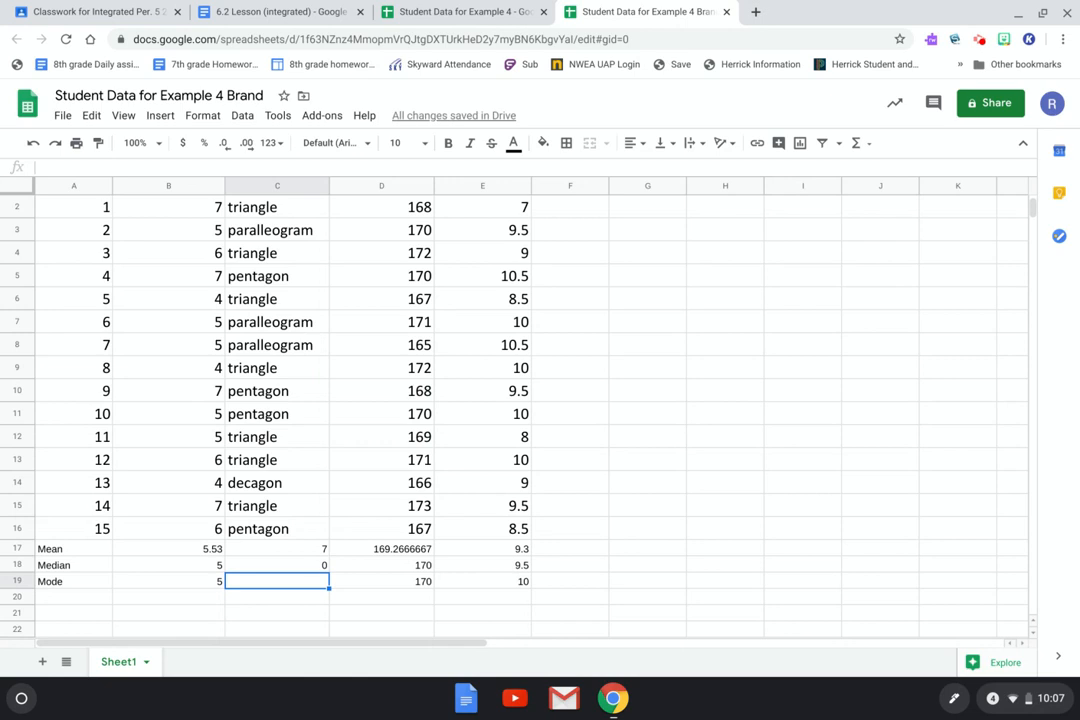
Fill the COUNTIF formulas from C17:C18 down through C22 and set the range in C19 to C2:C16
click(314, 549)
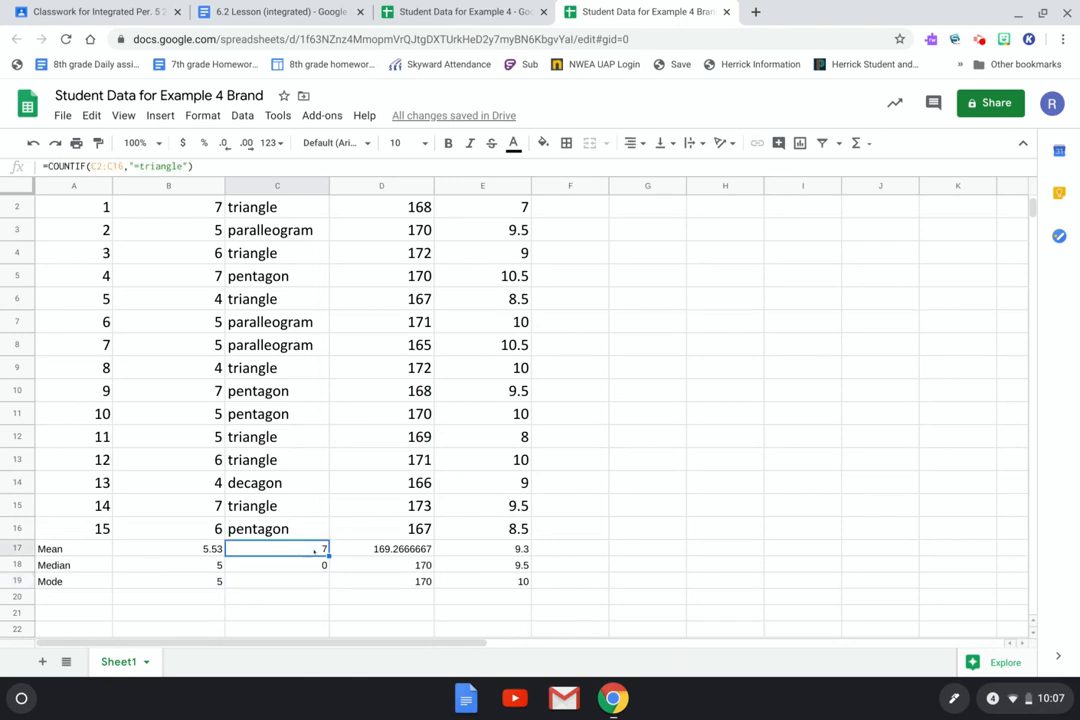
drag(314, 549, 318, 630)
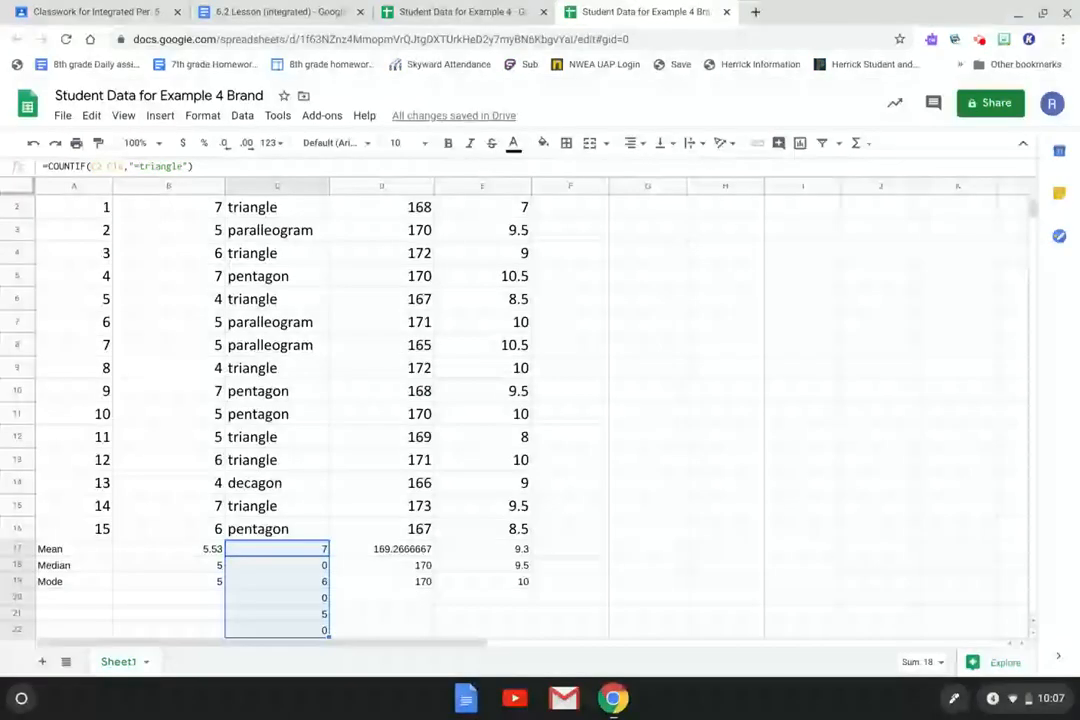
click(282, 580)
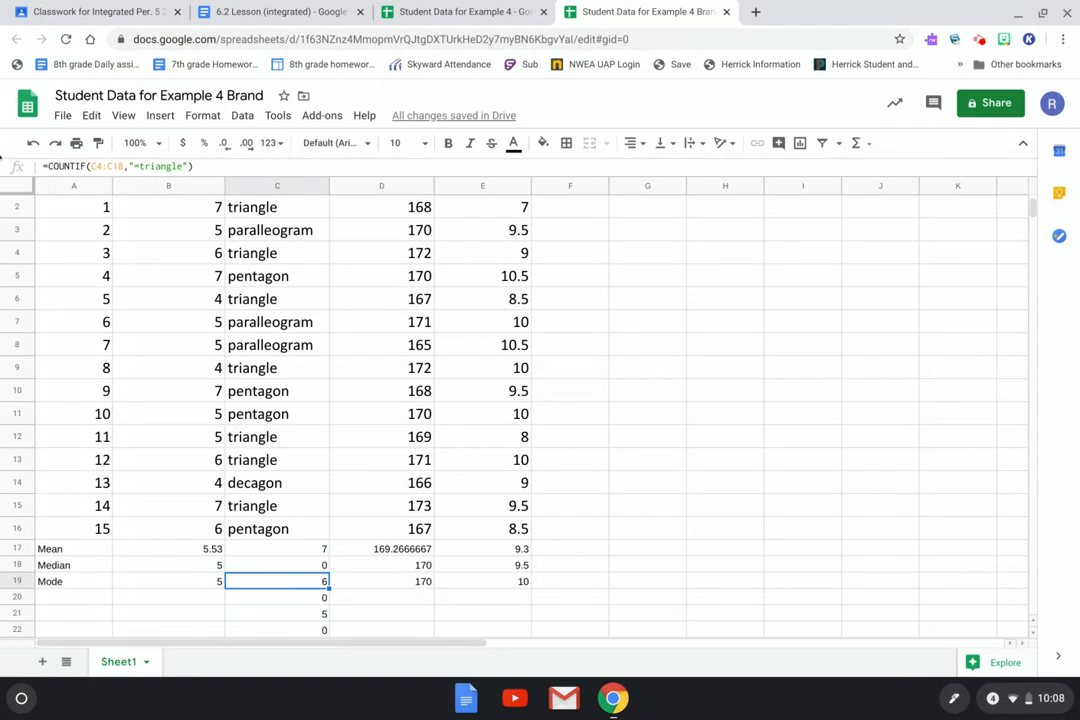
click(101, 166)
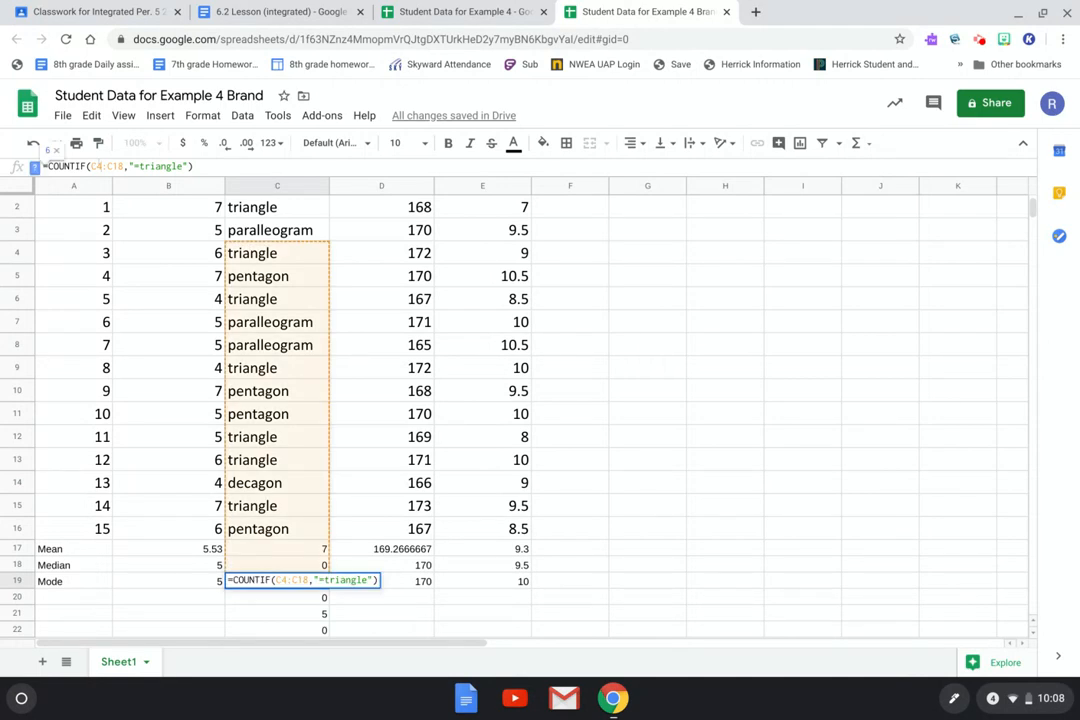
key(BackSpace)
text(2)
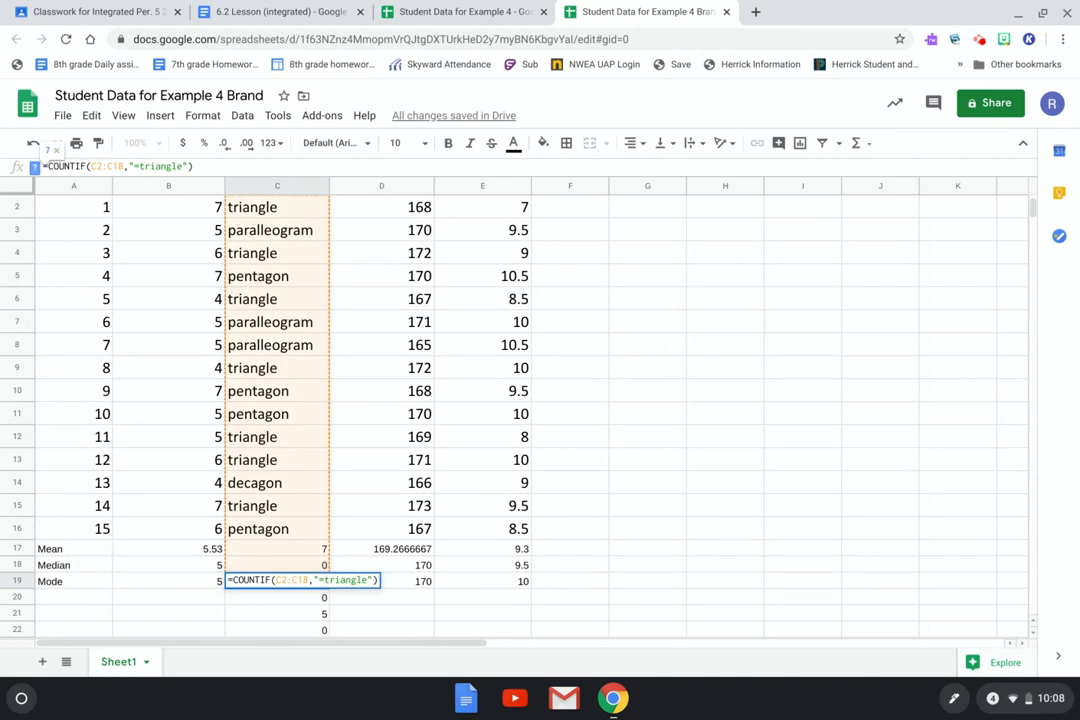
key(BackSpace)
text(6)
Replace the criterion in C19's COUNTIF formula with "=pentagon"
key(Right)
key(Right)
key(Right)
text(f)
key(Right)
key(Right)
key(Right)
key(Right)
key(Right)
key(Right)
key(Right)
key(Right)
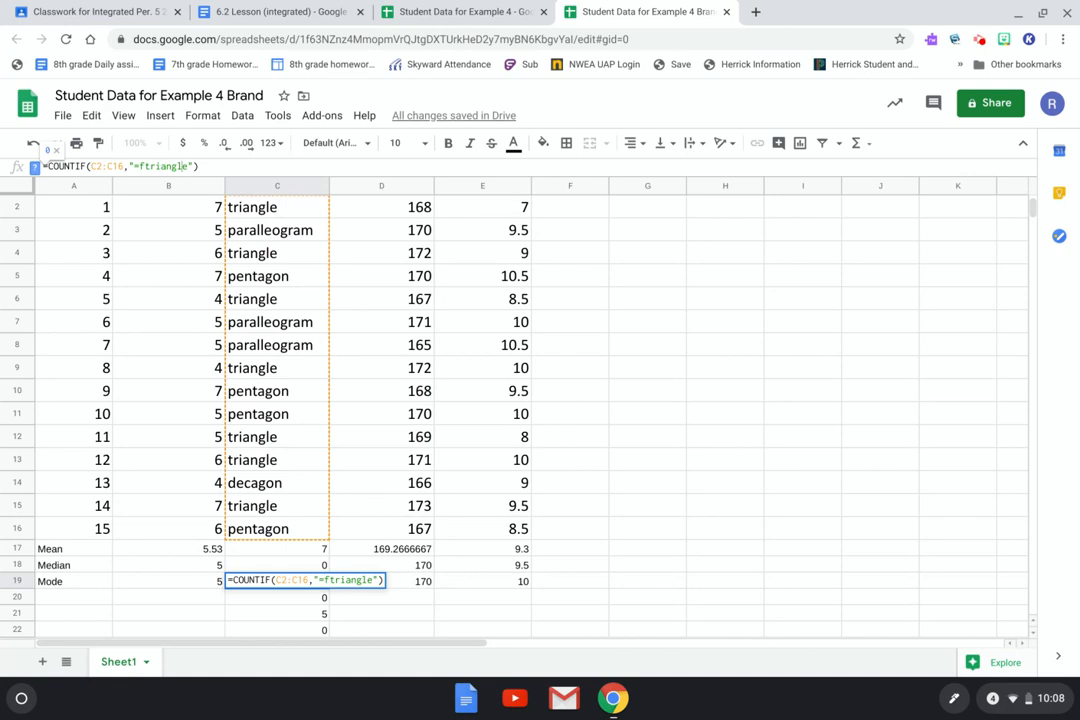
key(BackSpace)
key(BackSpace)
key(BackSpace)
key(BackSpace)
key(BackSpace)
key(BackSpace)
key(BackSpace)
key(BackSpace)
key(BackSpace)
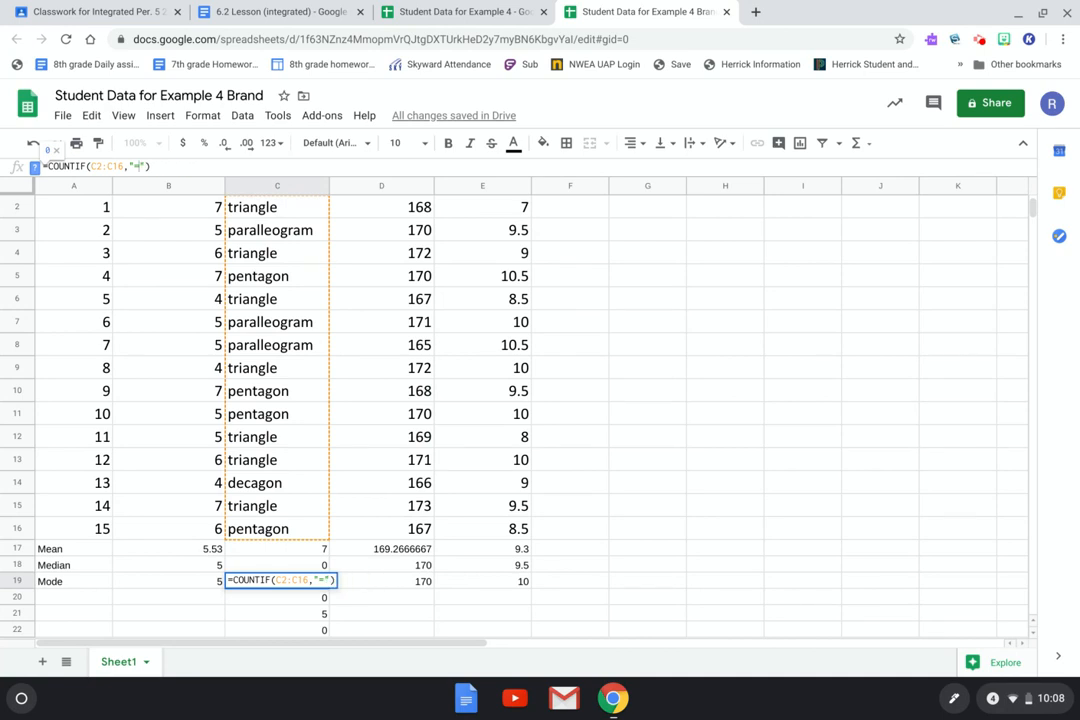
text(pentag)
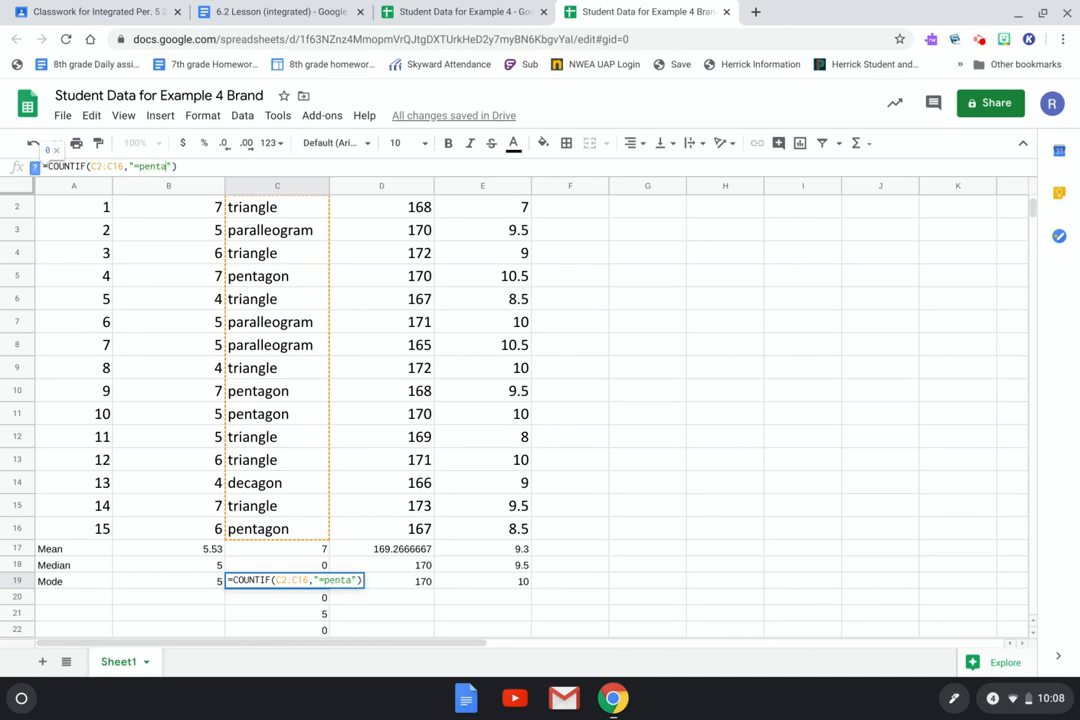
key(Right)
text(n)
key(BackSpace)
key(BackSpace)
text(on")
key(Return)
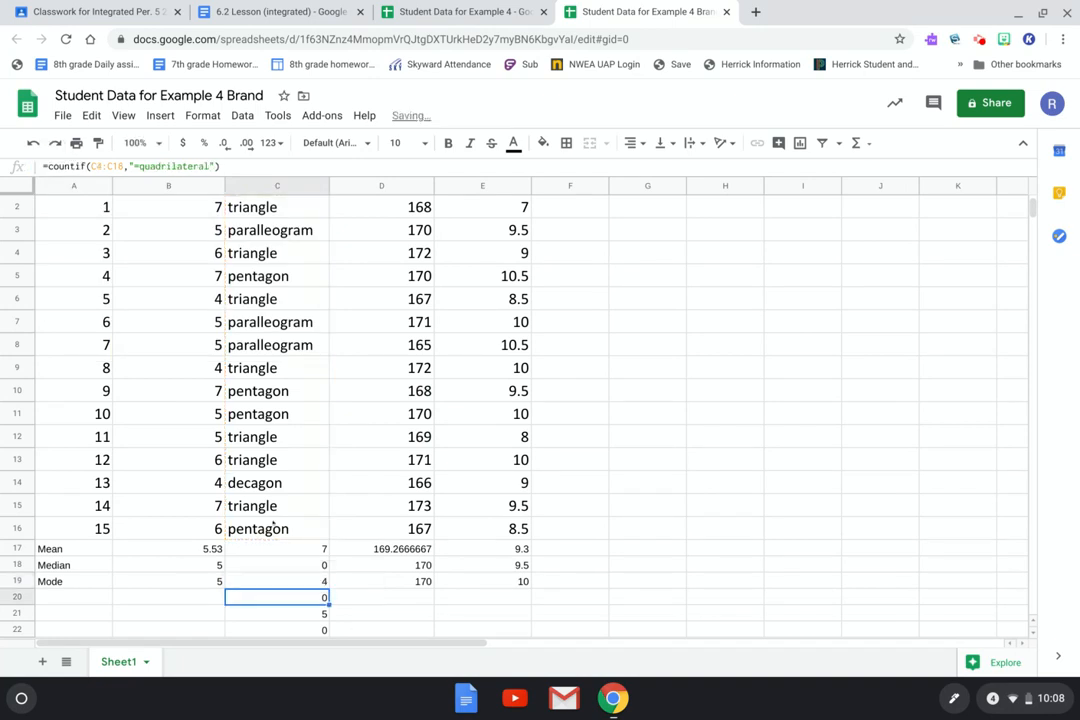
Set the range in C20's COUNTIF formula to C2:C16
double_click(282, 595)
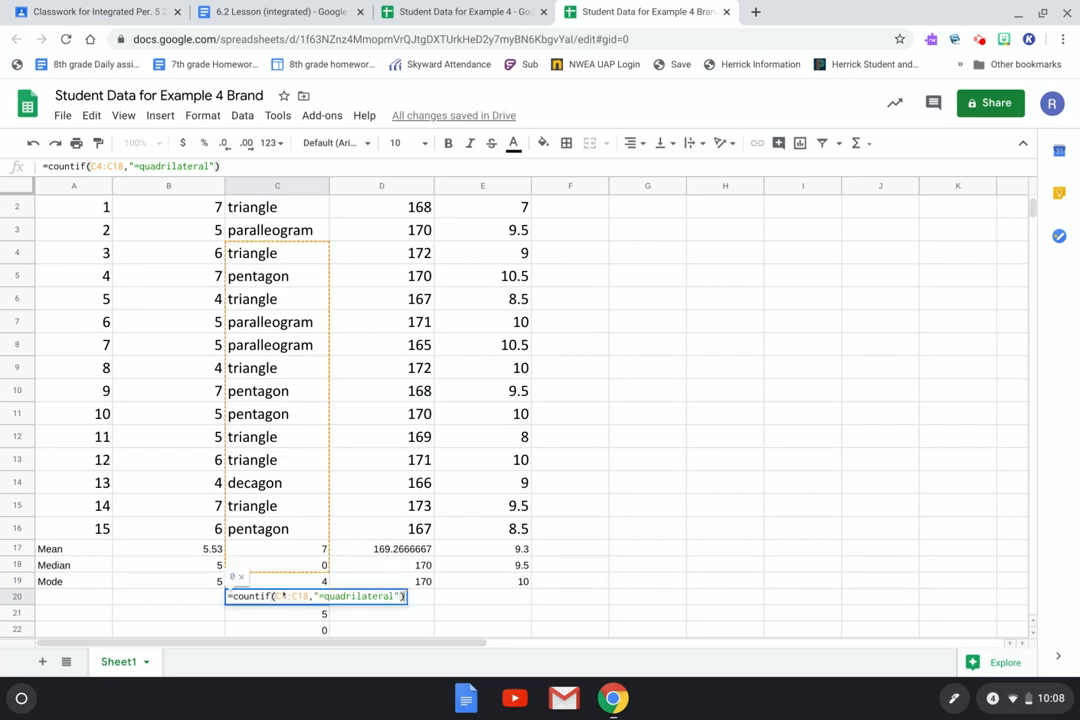
click(100, 166)
key(BackSpace)
text(2)
key(Right)
key(Right)
key(Right)
key(Left)
key(BackSpace)
text(6)
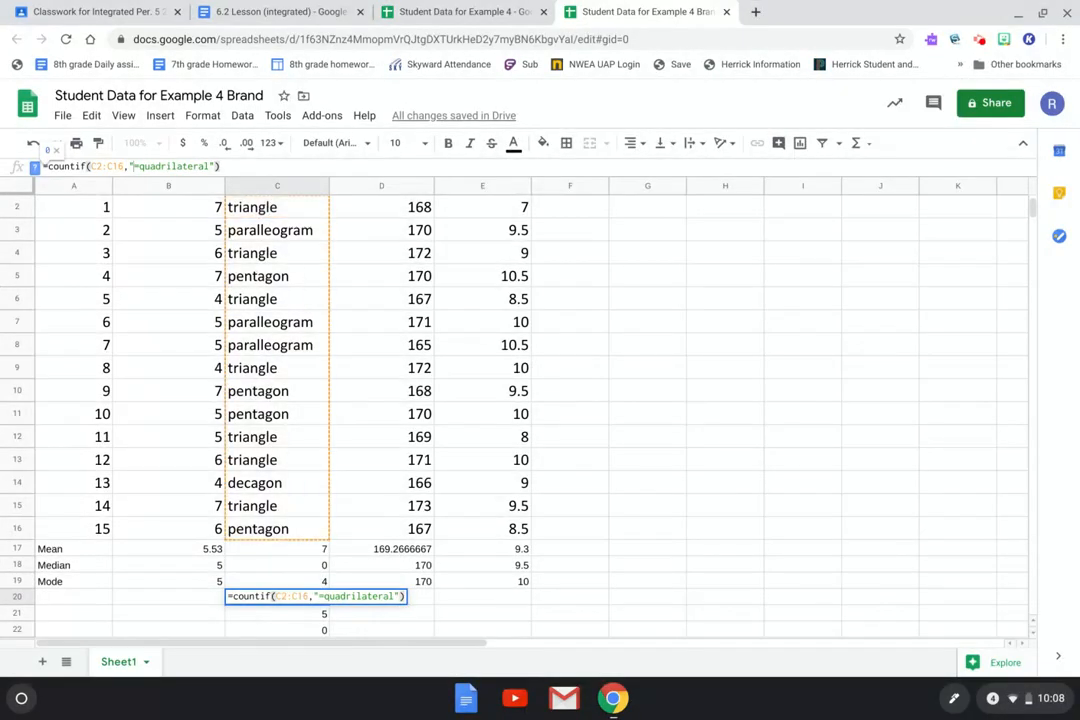
Replace quadrilateral with hexagon as the criterion in C20's COUNTIF formula
key(shift+Right)
key(shift+Right)
key(shift+Right)
key(shift+Right)
key(shift+Right)
key(shift+Right)
key(shift+Right)
key(shift+Right)
key(shift+Right)
key(shift+Right)
key(shift+Right)
key(shift+Right)
key(shift+Right)
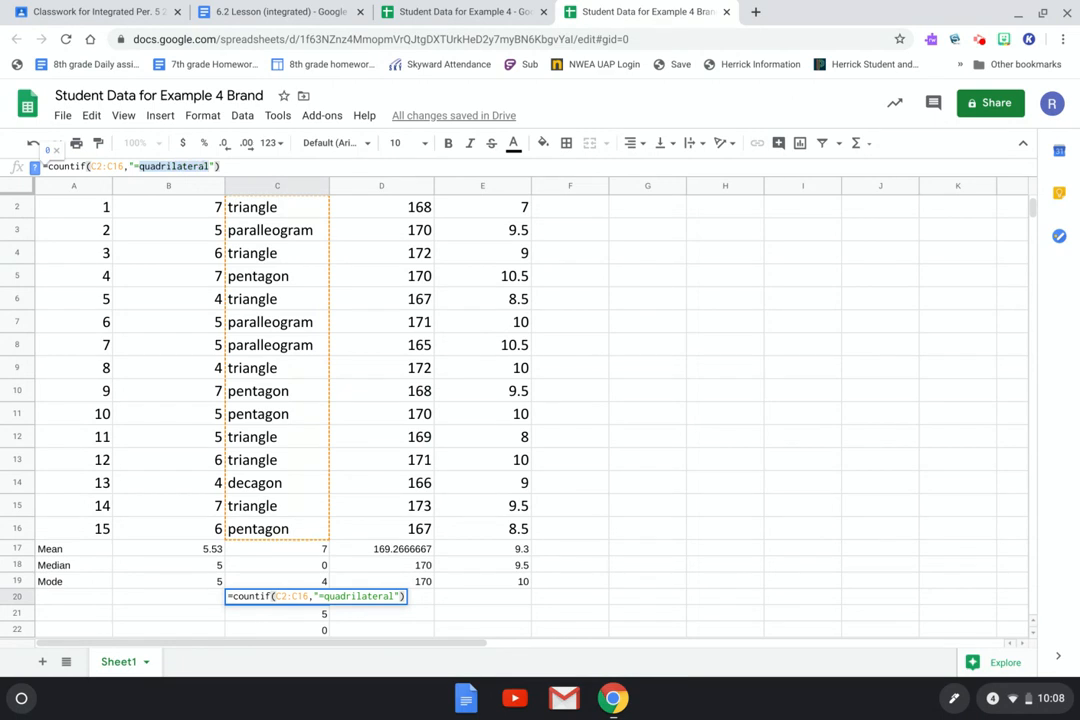
text(hexagon)
key(Return)
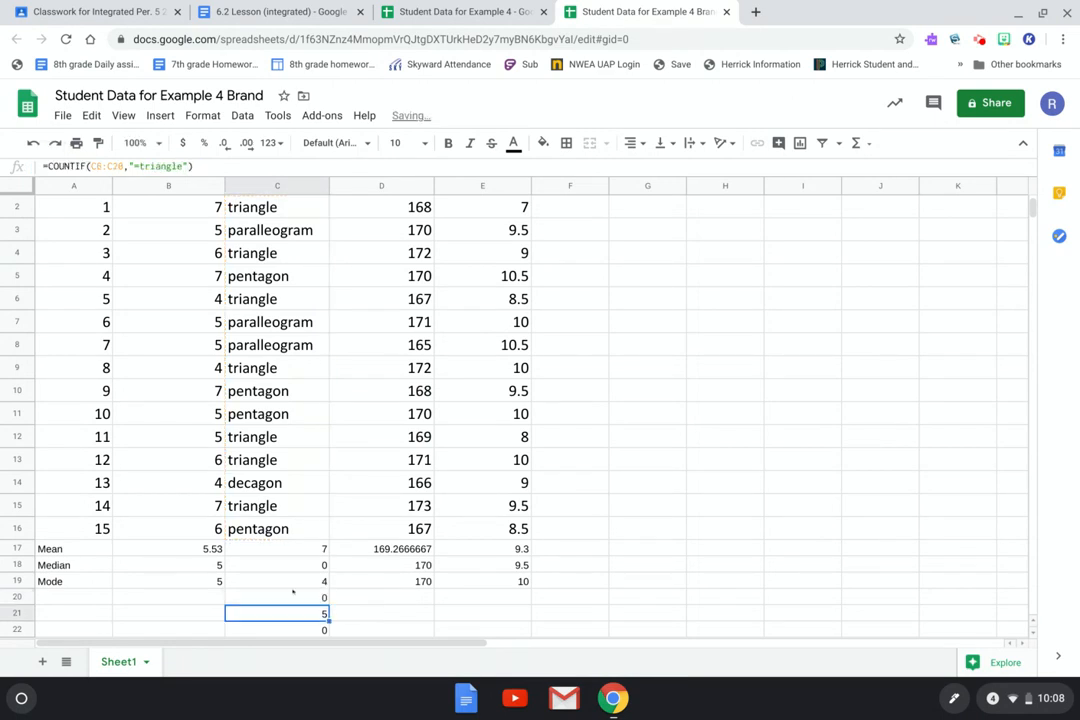
Clear the extra filled formulas from cells C21 and C22
key(Delete)
key(Down)
key(Delete)
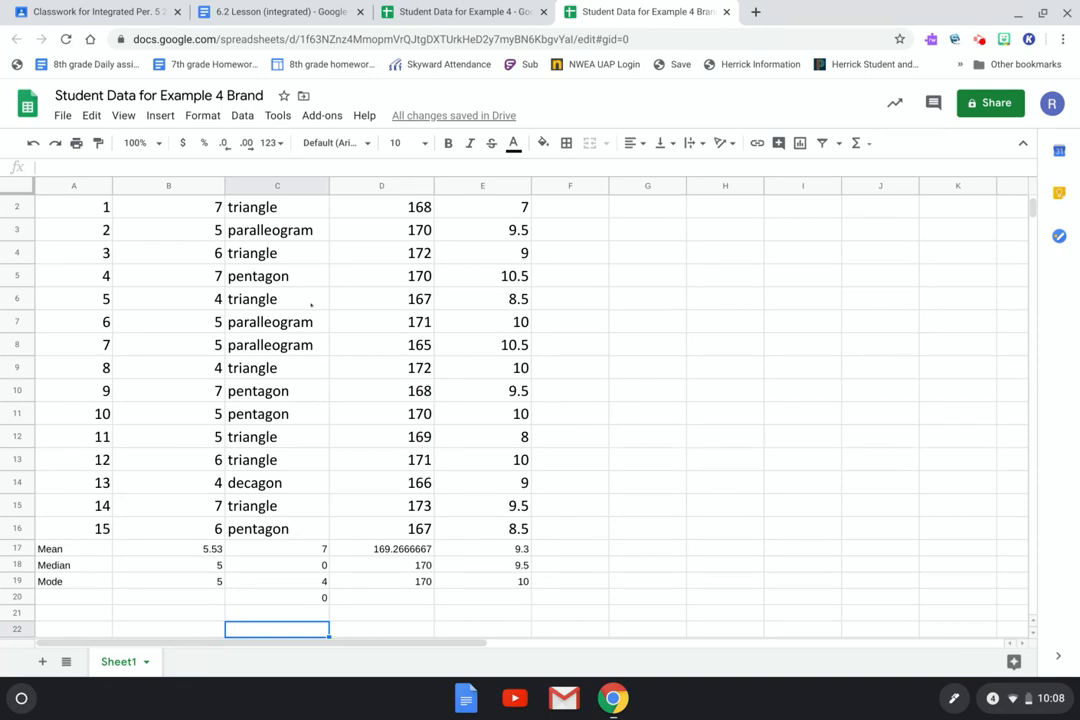
Copy the hexagon COUNTIF cell C20 and paste only its formula into C21
click(286, 612)
click(289, 598)
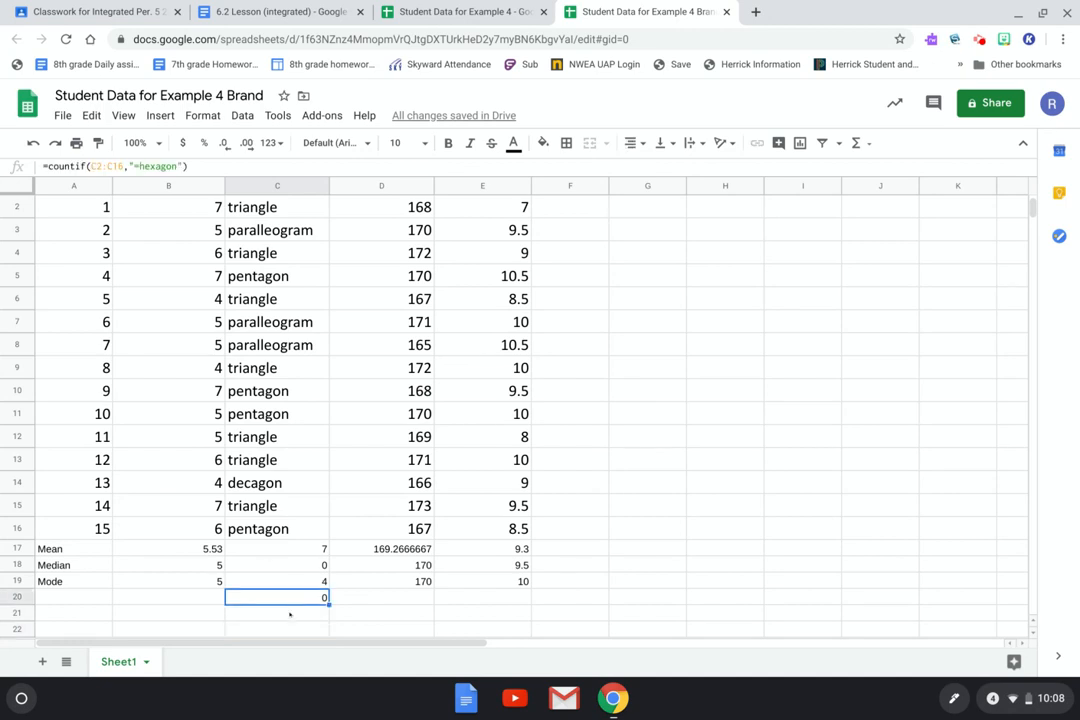
click(289, 613)
key(alt+v)
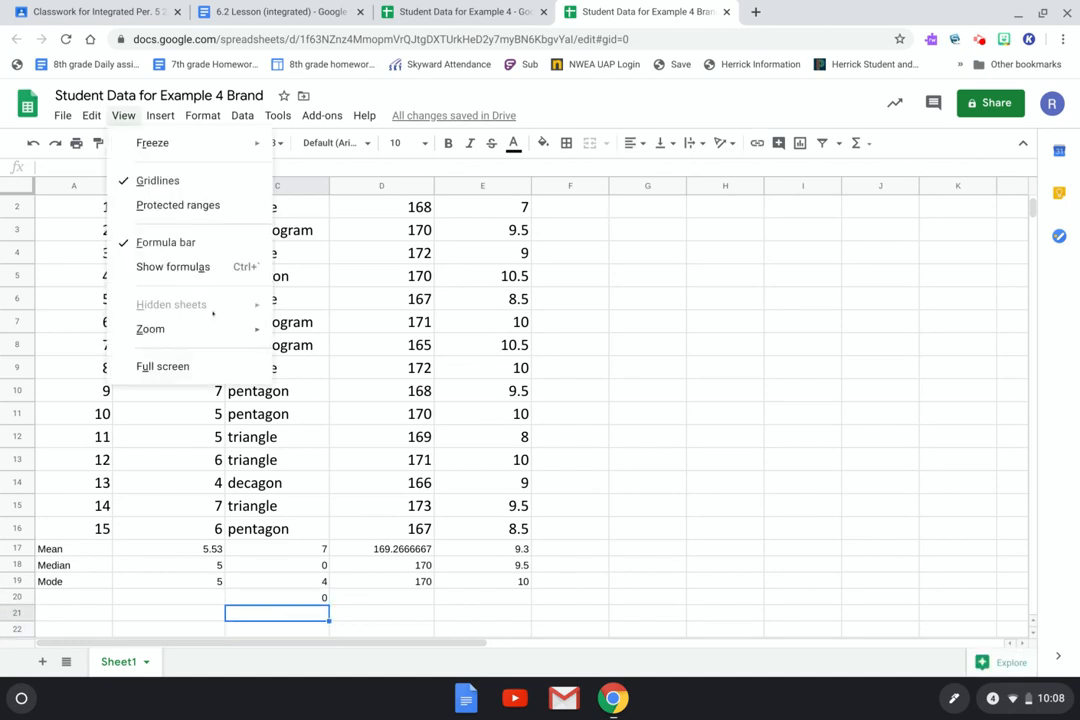
click(257, 598)
right_click(262, 598)
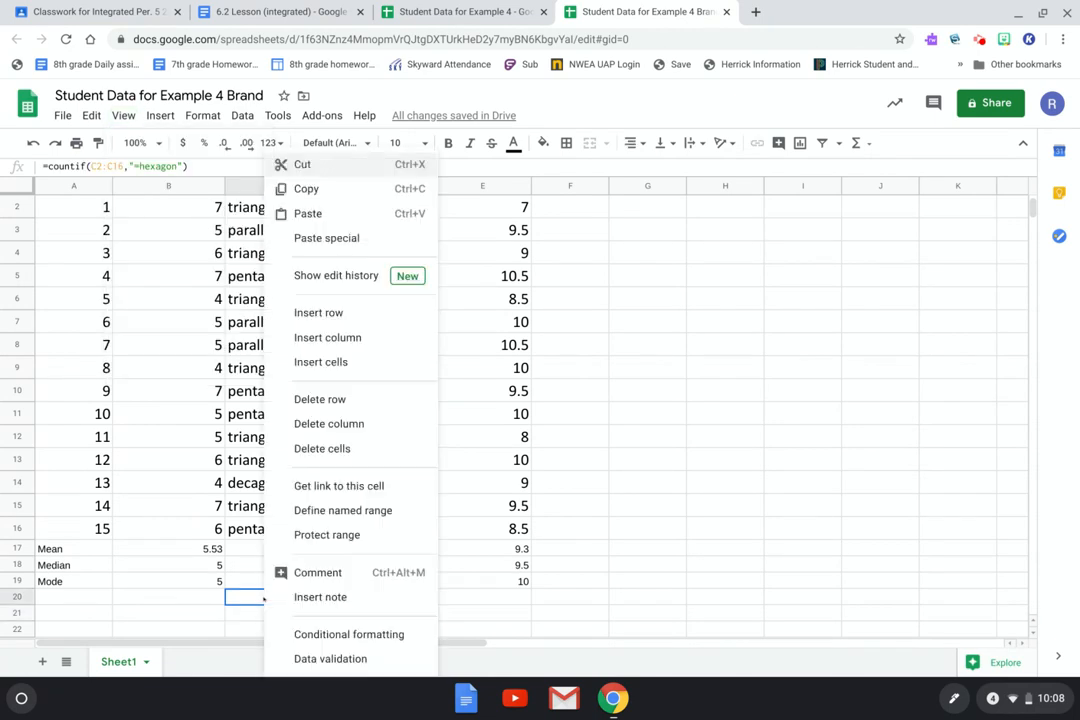
click(355, 190)
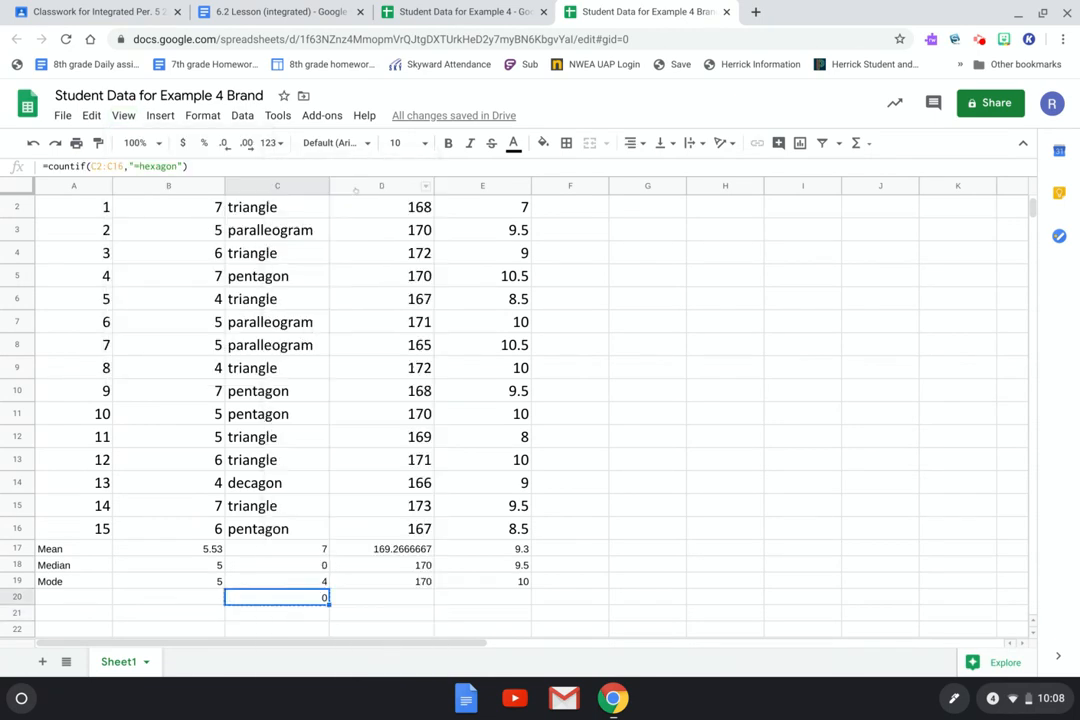
click(250, 613)
right_click(264, 611)
mouse_move(350, 212)
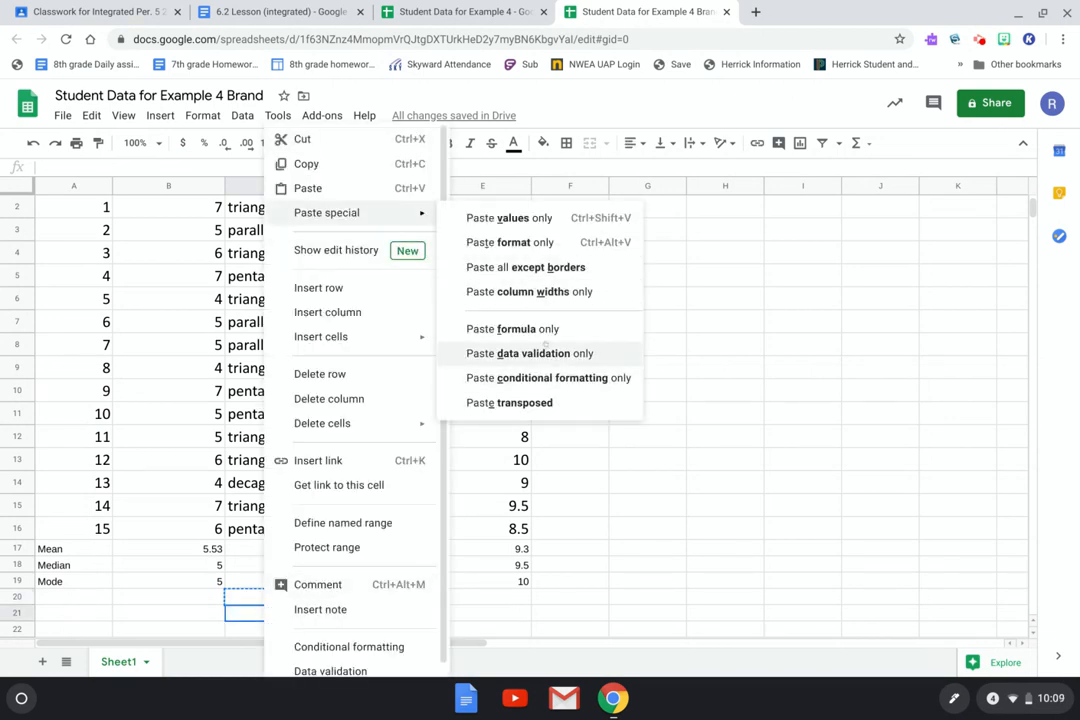
click(515, 329)
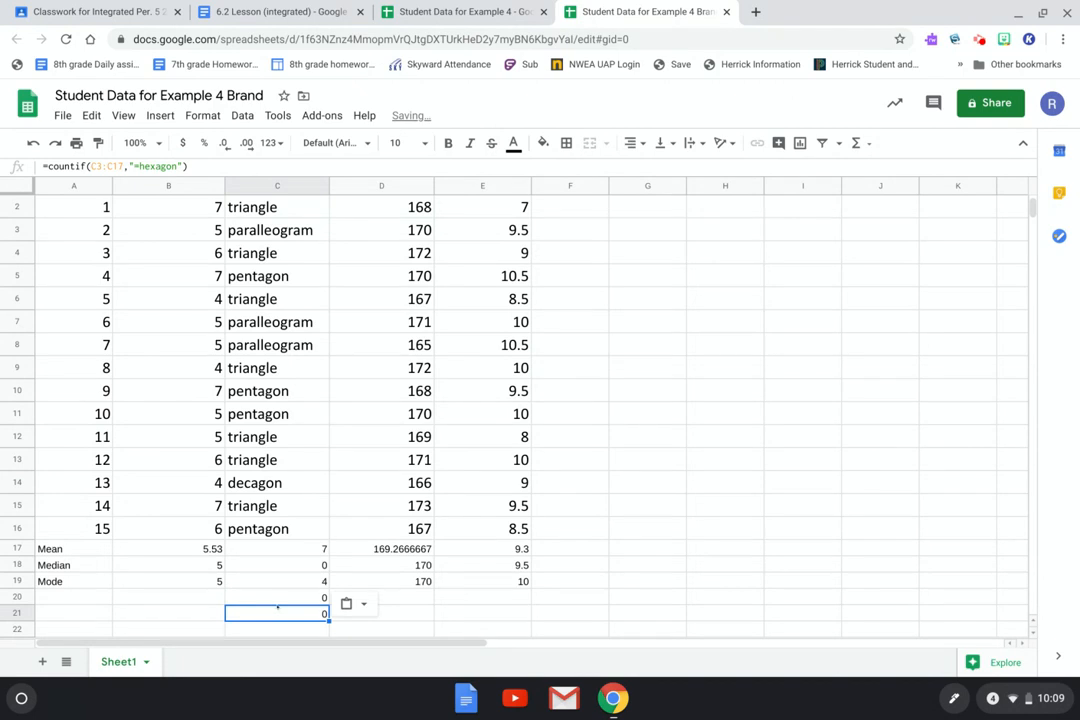
Set the range in C21's COUNTIF formula to C2:C16
click(139, 166)
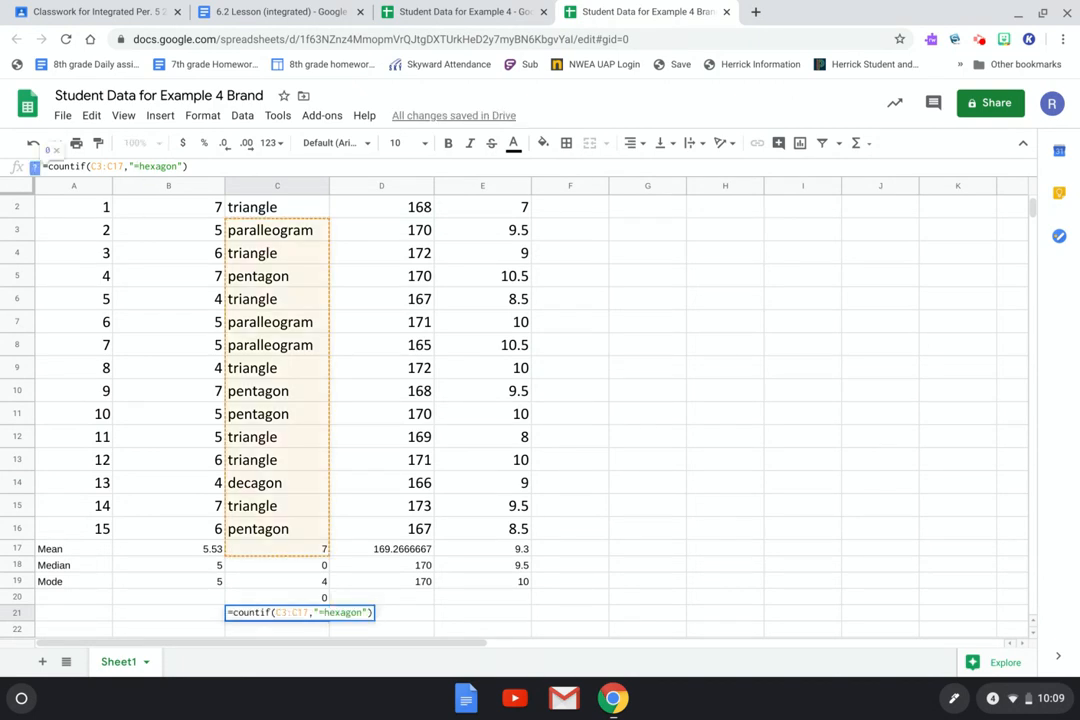
key(BackSpace)
text(2)
key(Right)
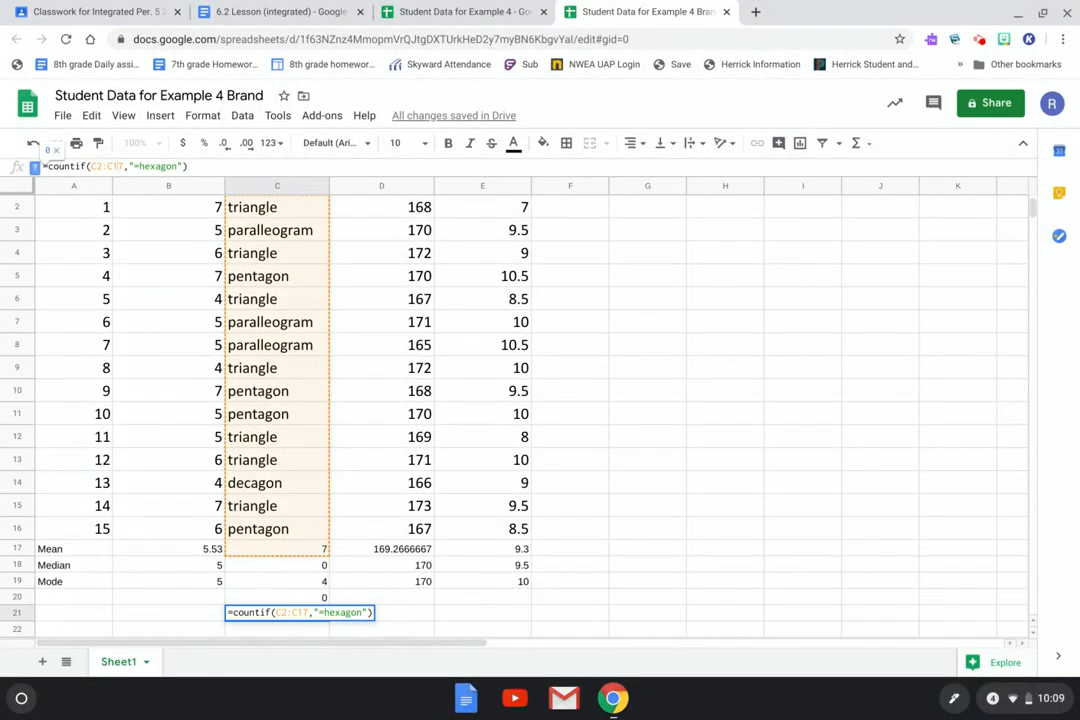
key(Right)
key(Right)
key(Right)
key(BackSpace)
text(6)
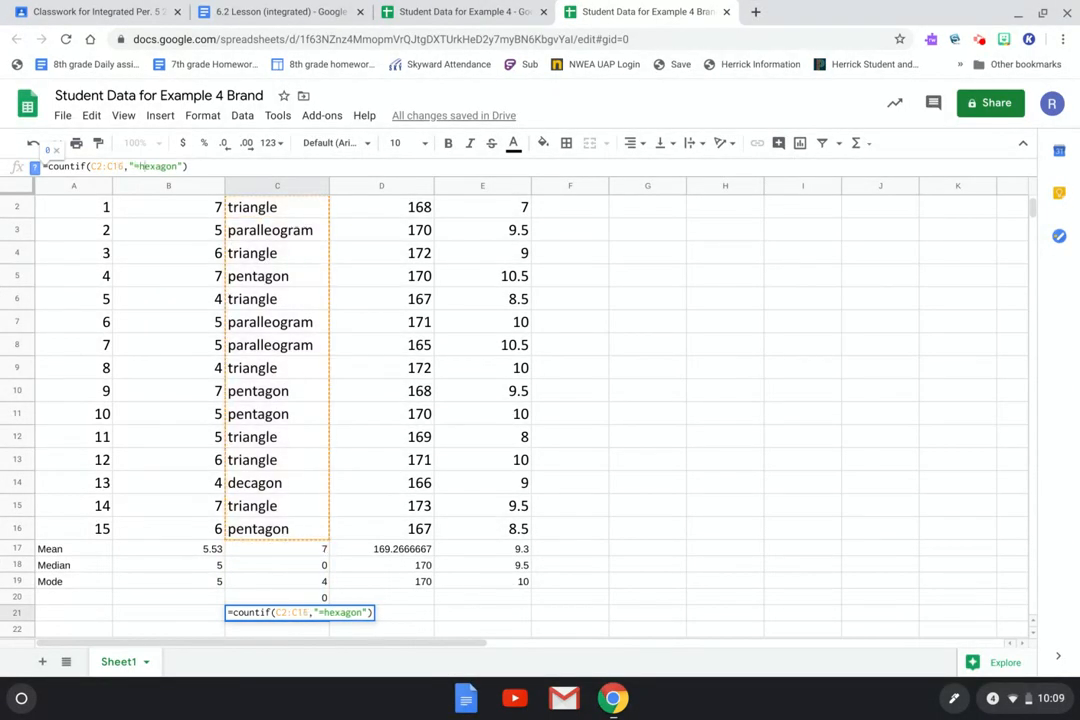
Replace hexagon with decagon as the criterion in C21's COUNTIF formula
key(BackSpace)
key(BackSpace)
key(BackSpace)
key(BackSpace)
key(BackSpace)
key(BackSpace)
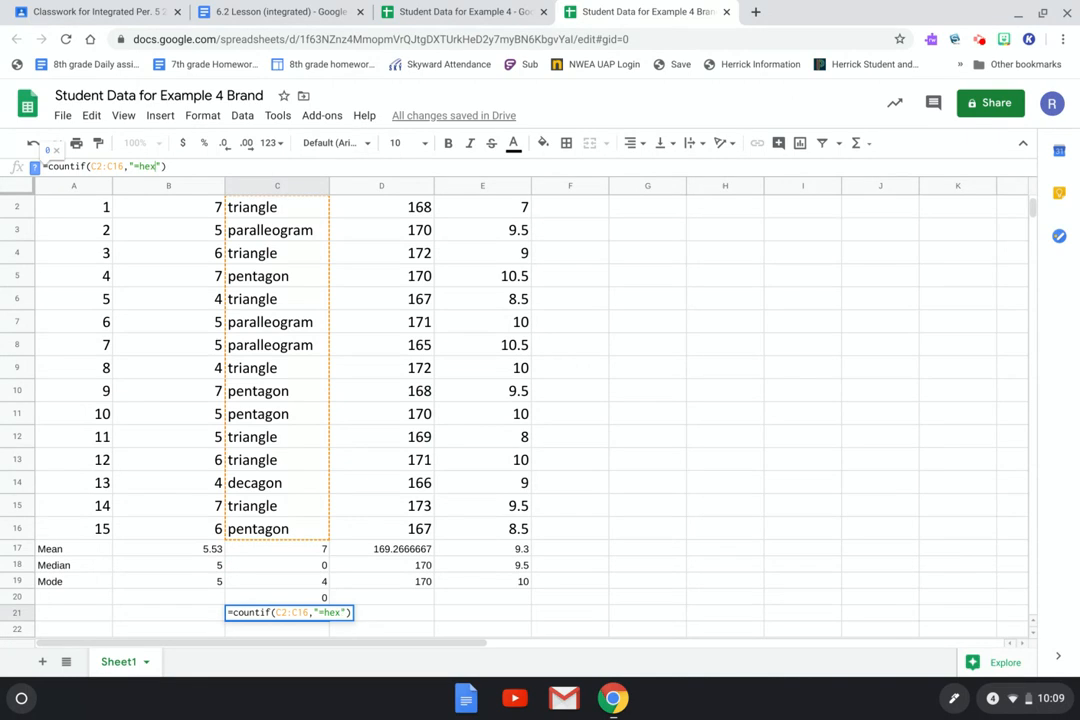
key(BackSpace)
text(decagon)
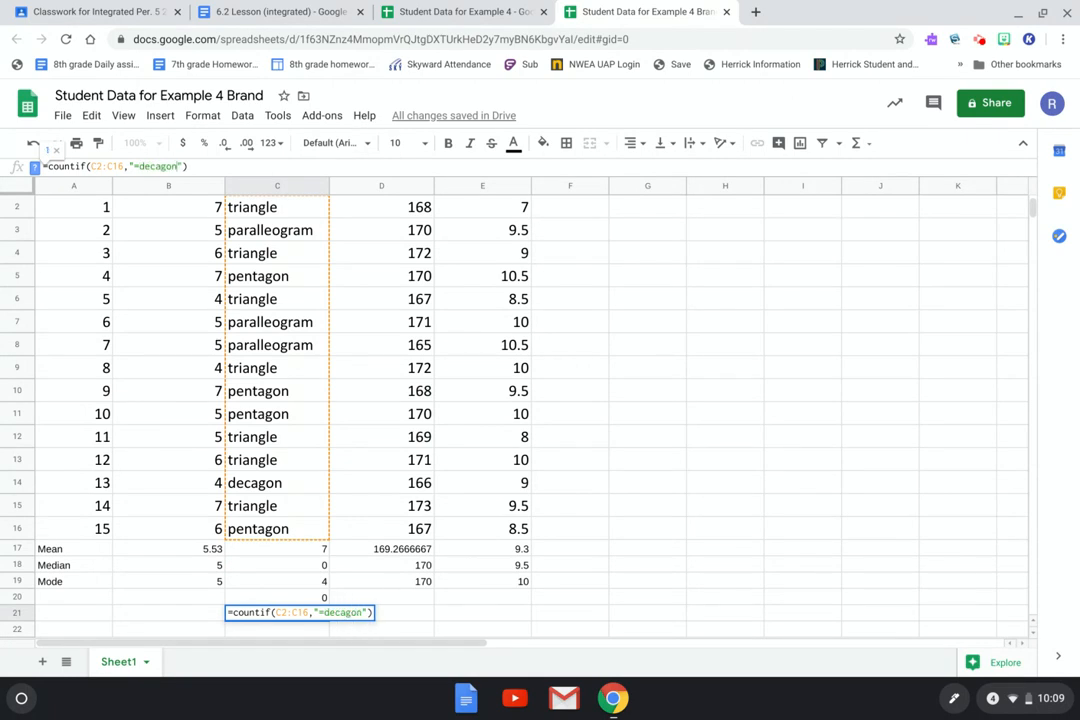
key(Return)
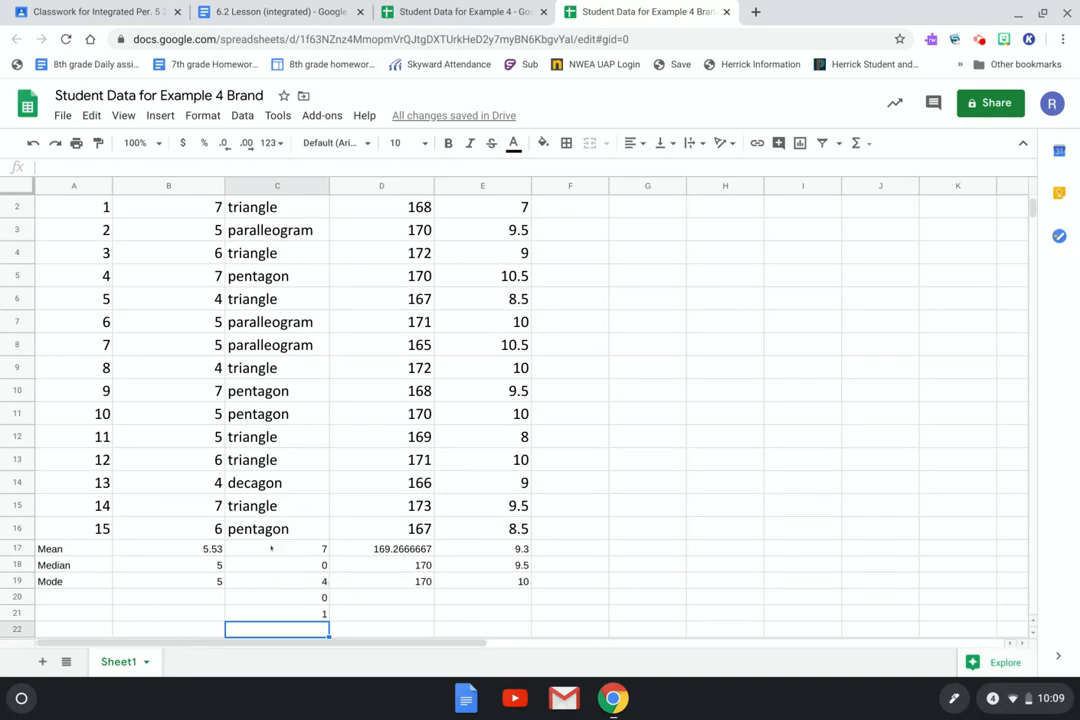
Inspect the COUNTIF formula in C17 to check which polygon it counts
click(271, 548)
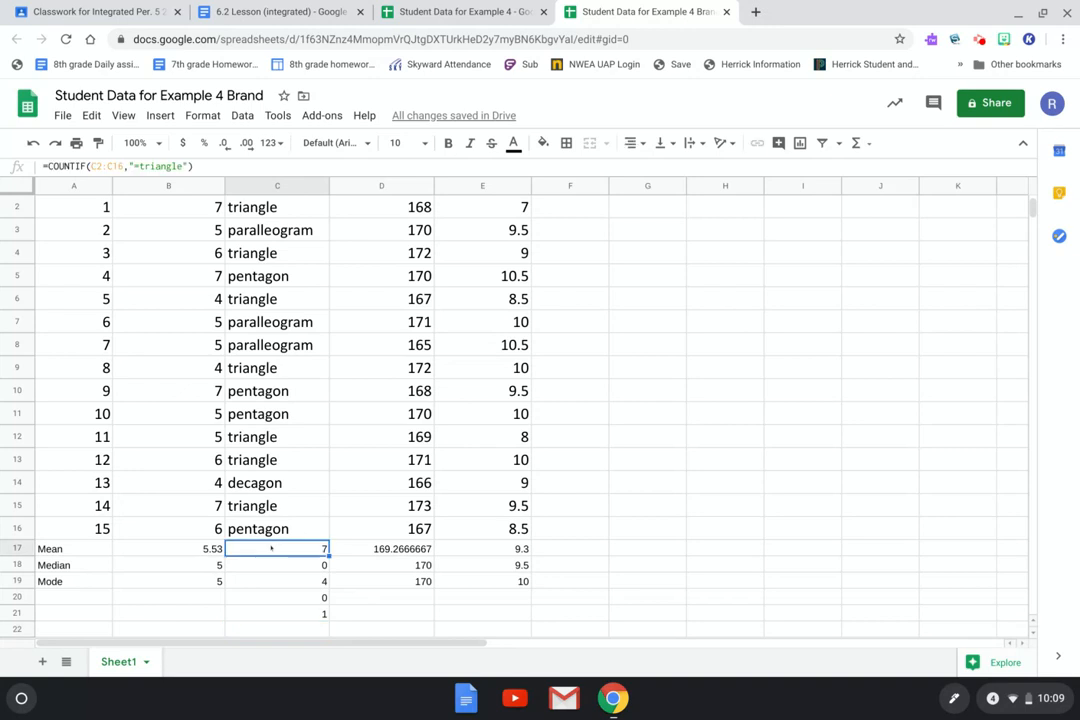